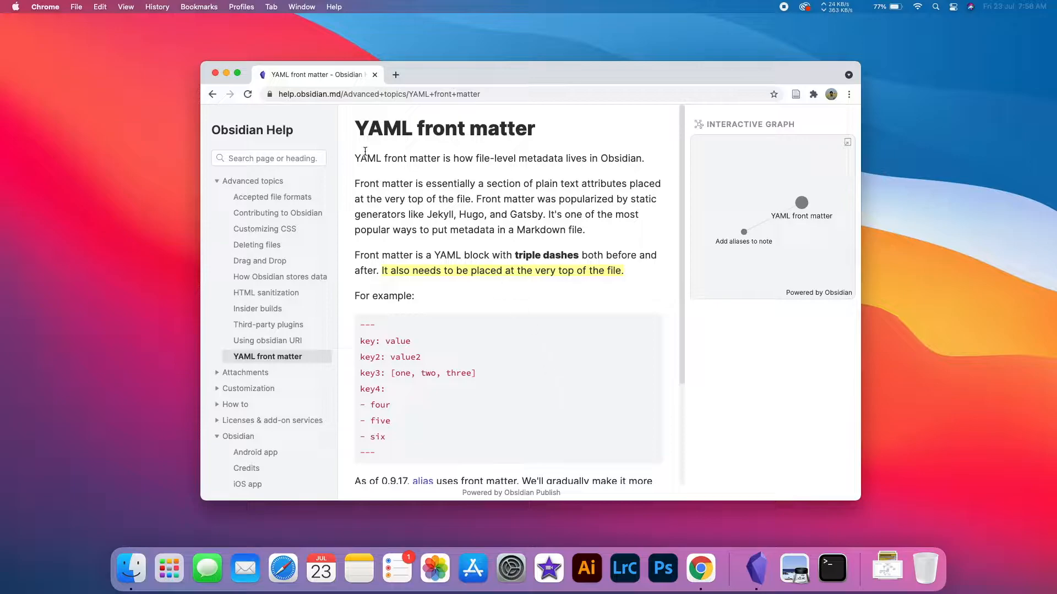
Step: Examine the YAML front matter help page, including the placement rule and the example block with its keys and values
drag(355, 129, 545, 130)
drag(283, 97, 367, 94)
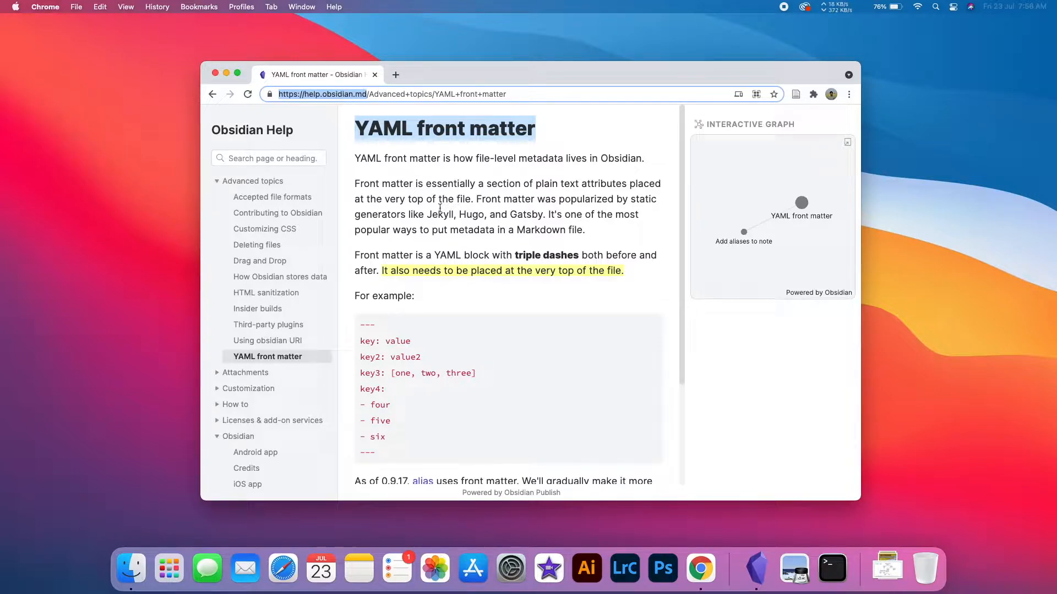
click(440, 240)
scroll(534, 286, down, 4)
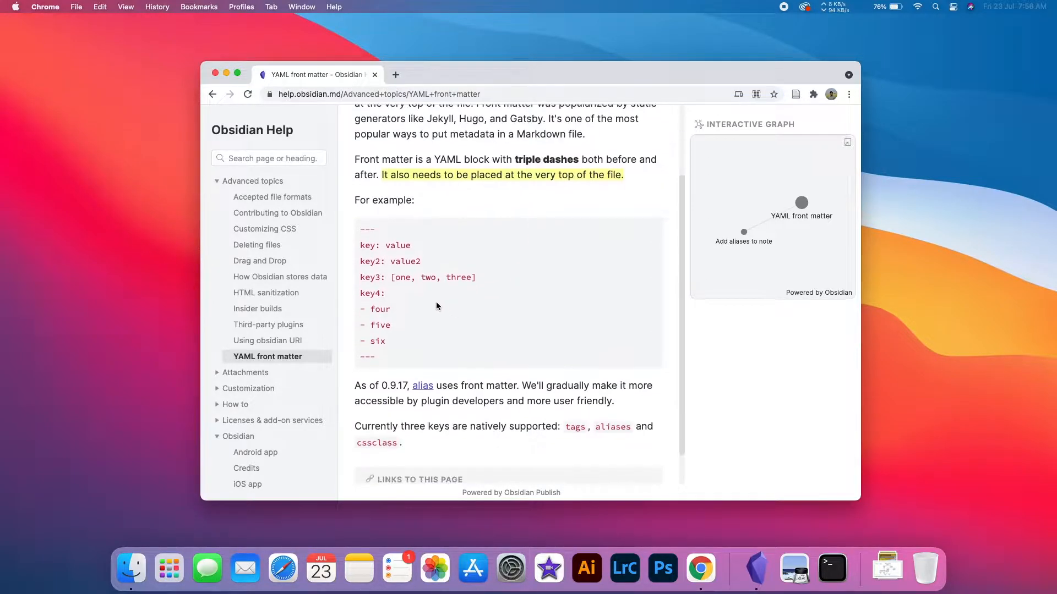
scroll(369, 223, up, 2)
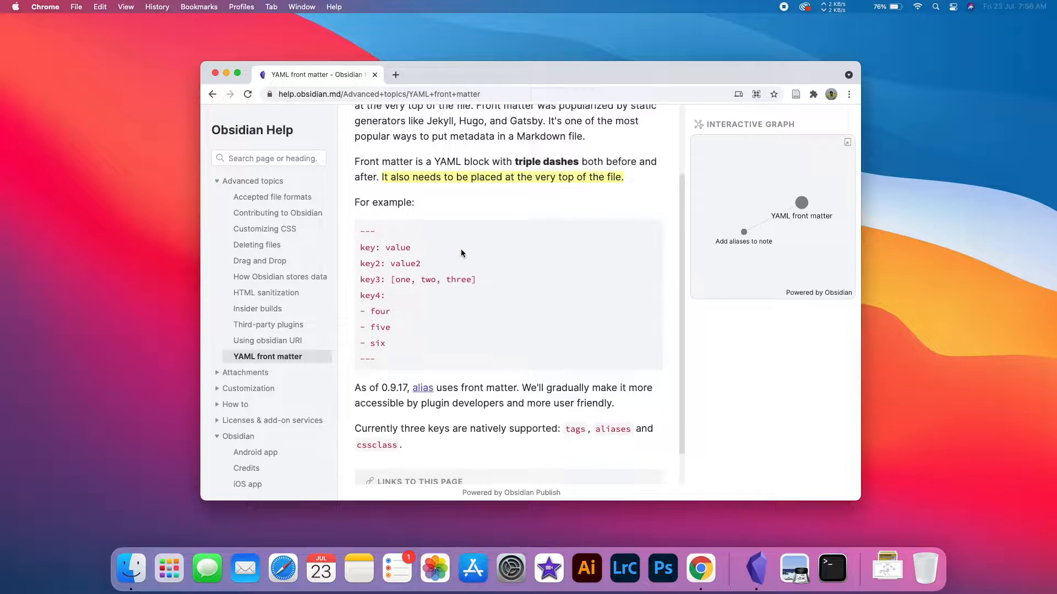
drag(467, 221, 635, 219)
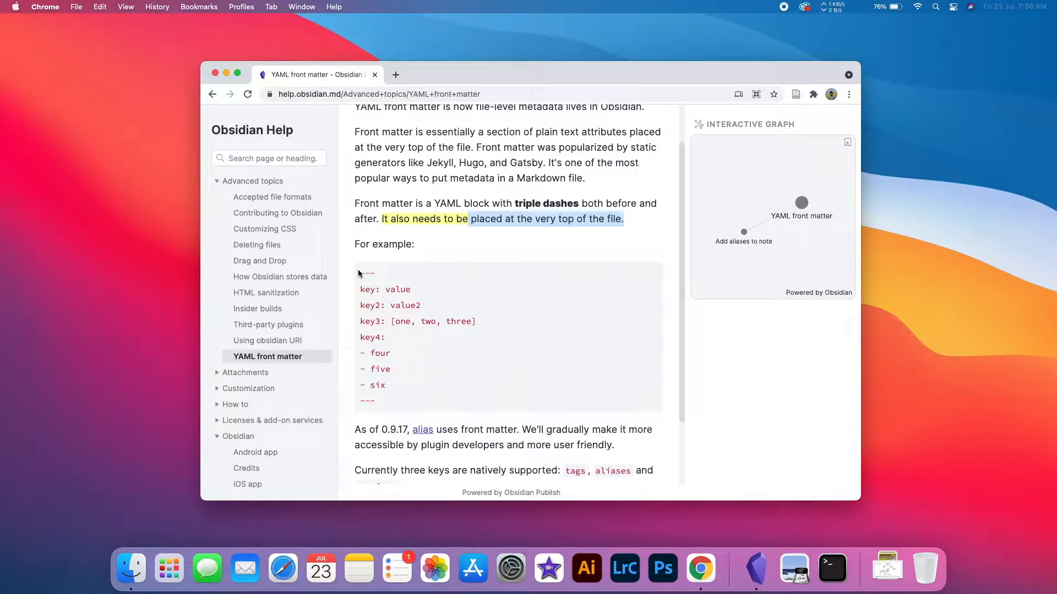
drag(358, 273, 408, 407)
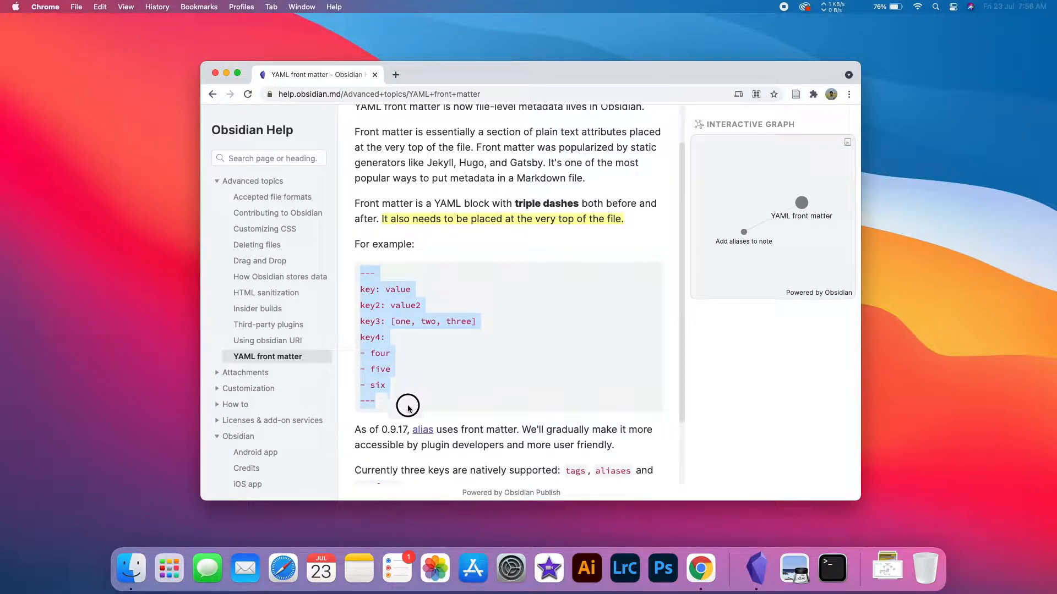
click(362, 290)
drag(360, 289, 430, 288)
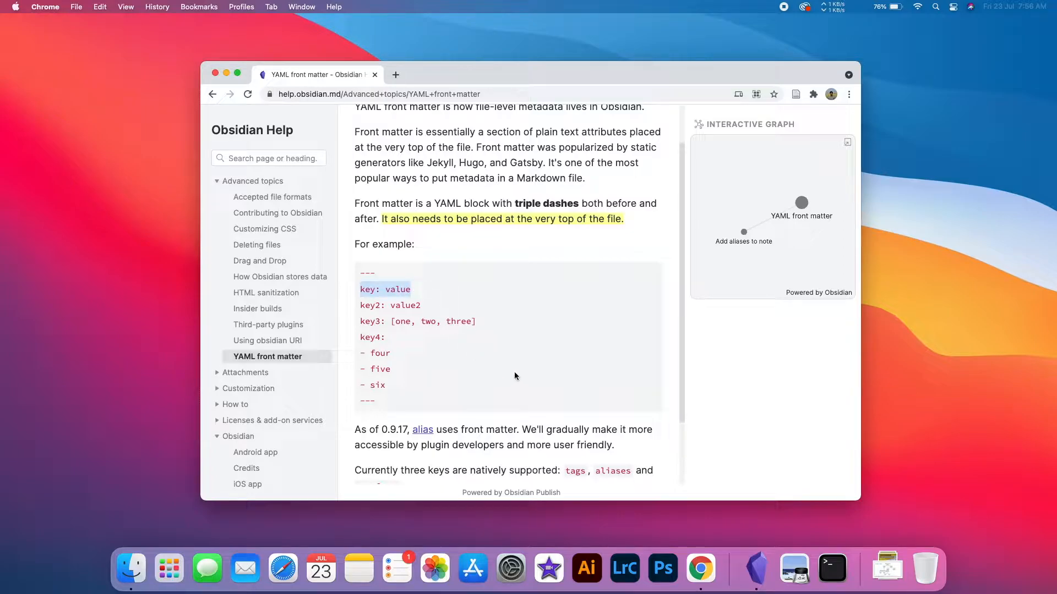
Step: Switch to Obsidian and create a new note named example
click(752, 561)
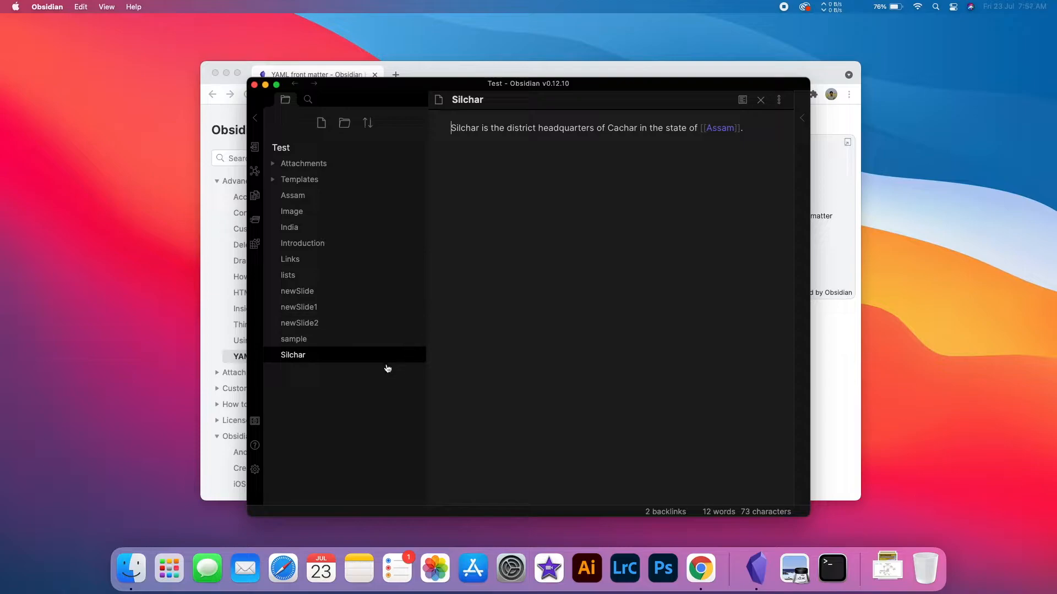
click(322, 124)
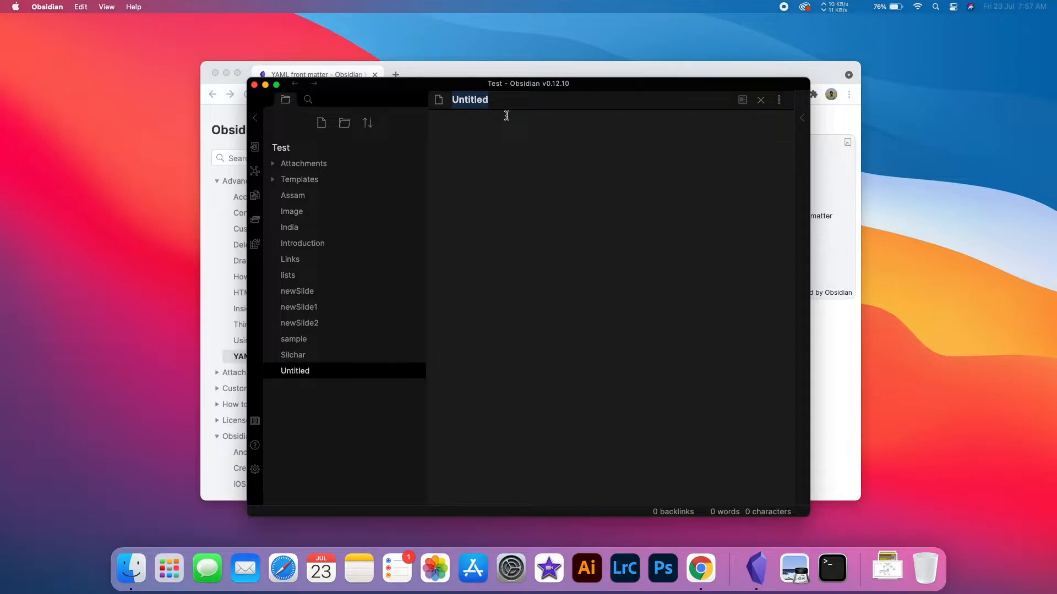
text(example)
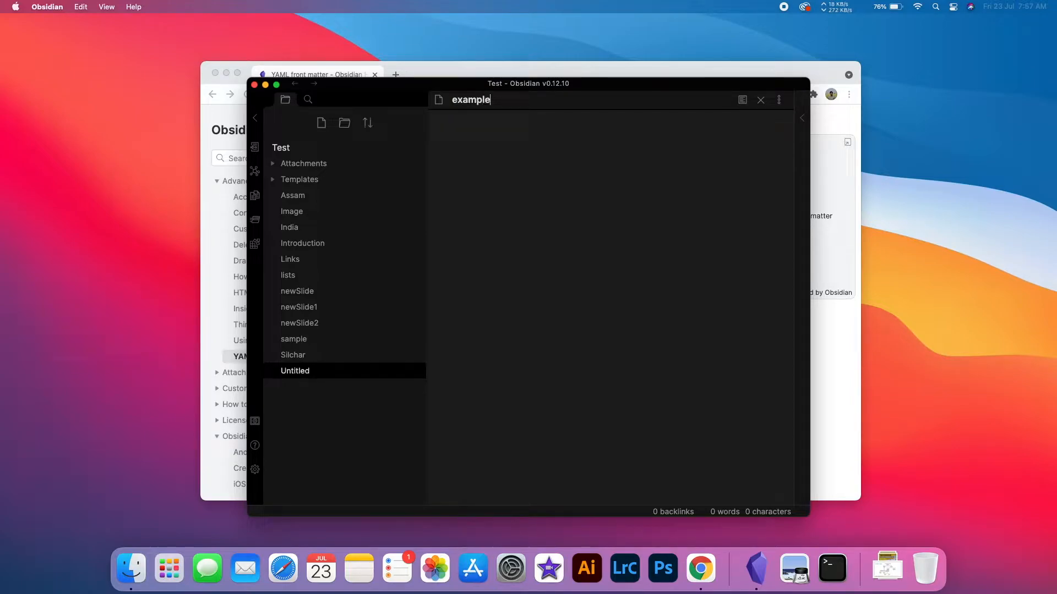
click(482, 128)
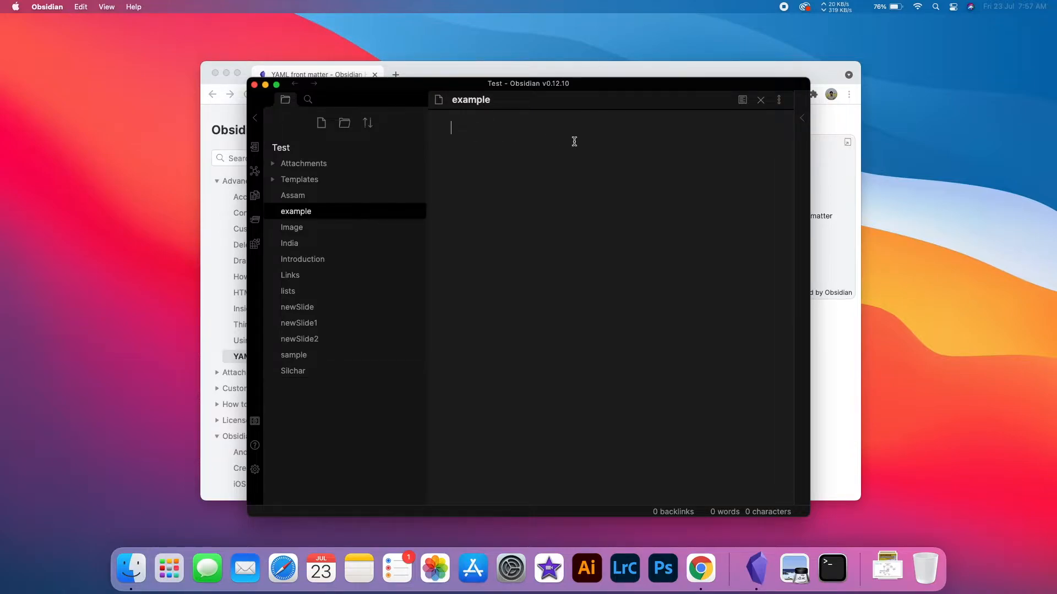
Step: Start the note with a front matter block enclosed in triple dashes, containing the line title: Example
text(---  )
text(---)
text(iti)
key(BackSpace)
text(le: Exa)
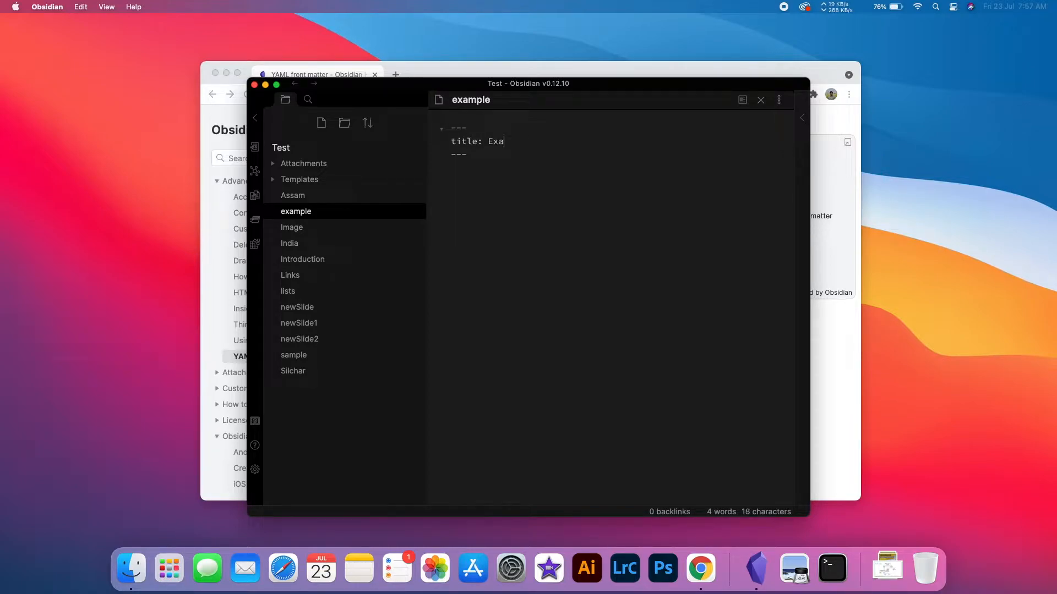
text(lpe)
key(BackSpace)
key(BackSpace)
key(BackSpace)
key(BackSpace)
text(ple )
Step: Add an author key with the author's name below the title line in the front matter
text(autho)
text(r: )
text(Saprati)
text(va)
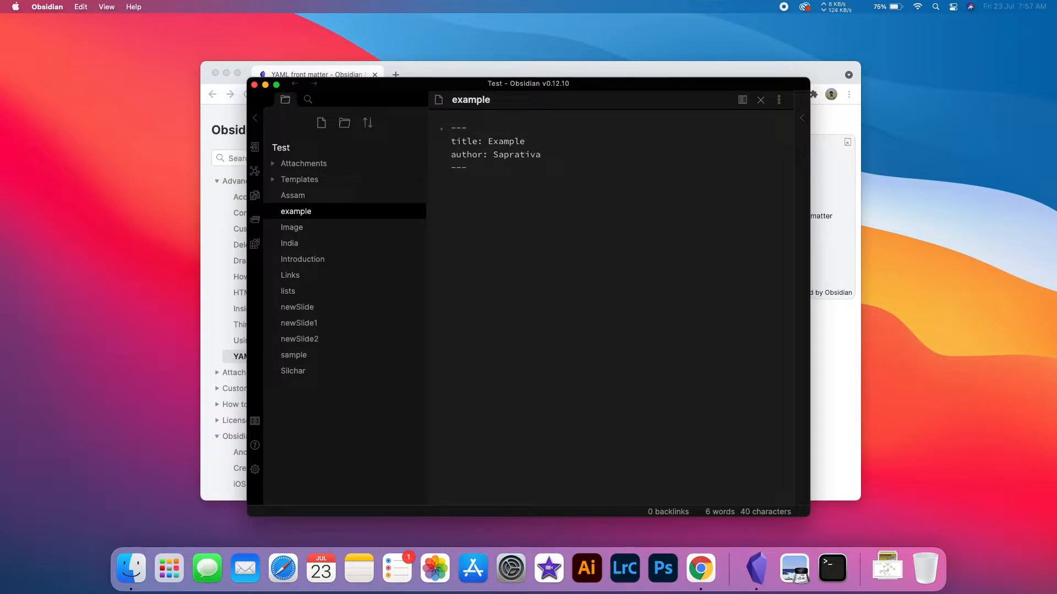
Step: Switch back to the browser help page and read which front matter keys are natively supported
click(626, 67)
scroll(519, 273, down, 3)
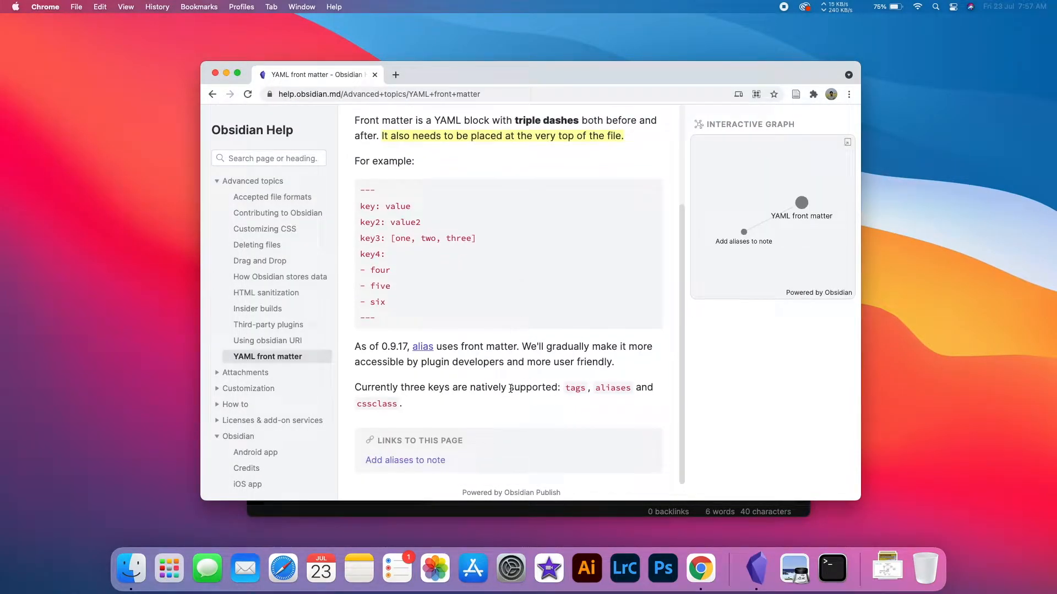
drag(472, 388, 607, 421)
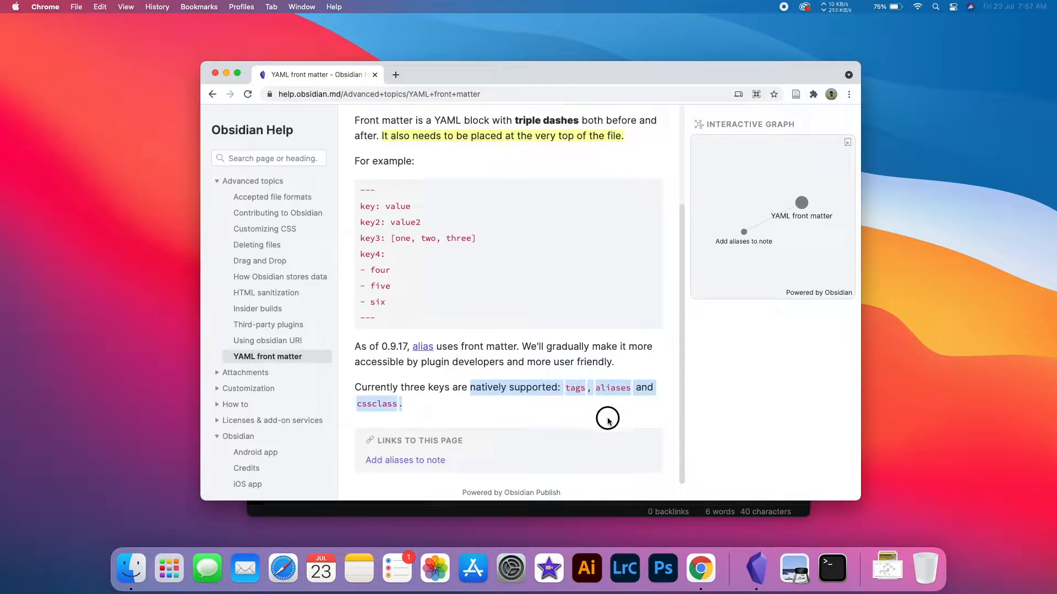
click(580, 399)
drag(566, 389, 631, 389)
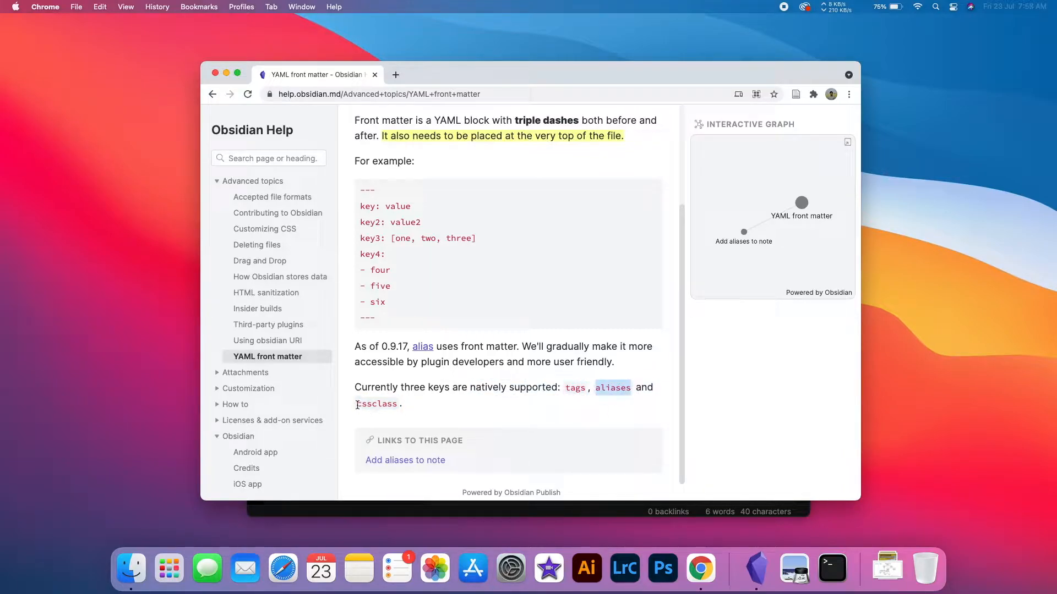
drag(357, 405, 397, 403)
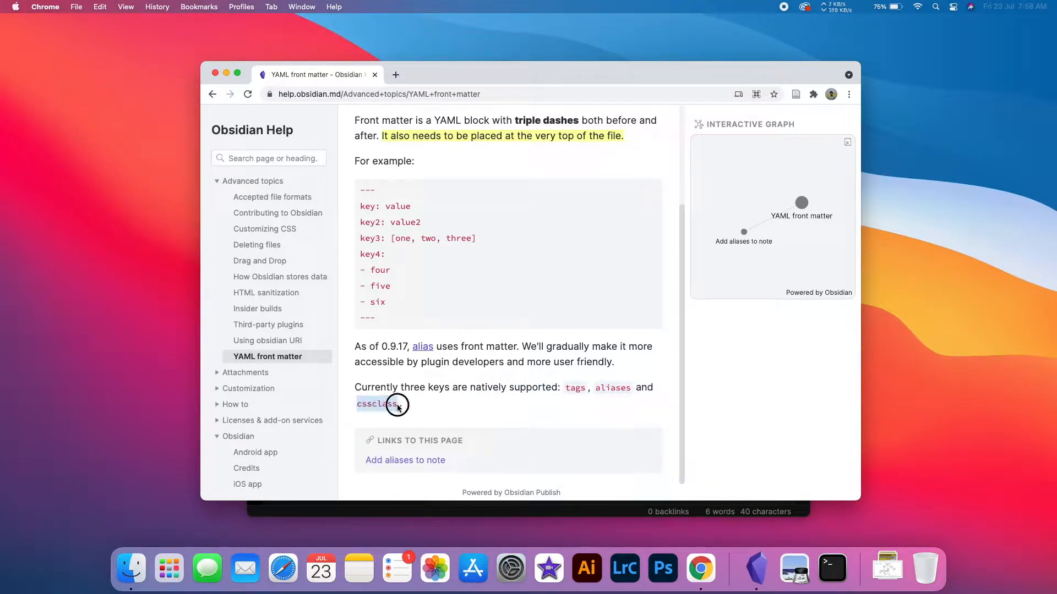
click(464, 408)
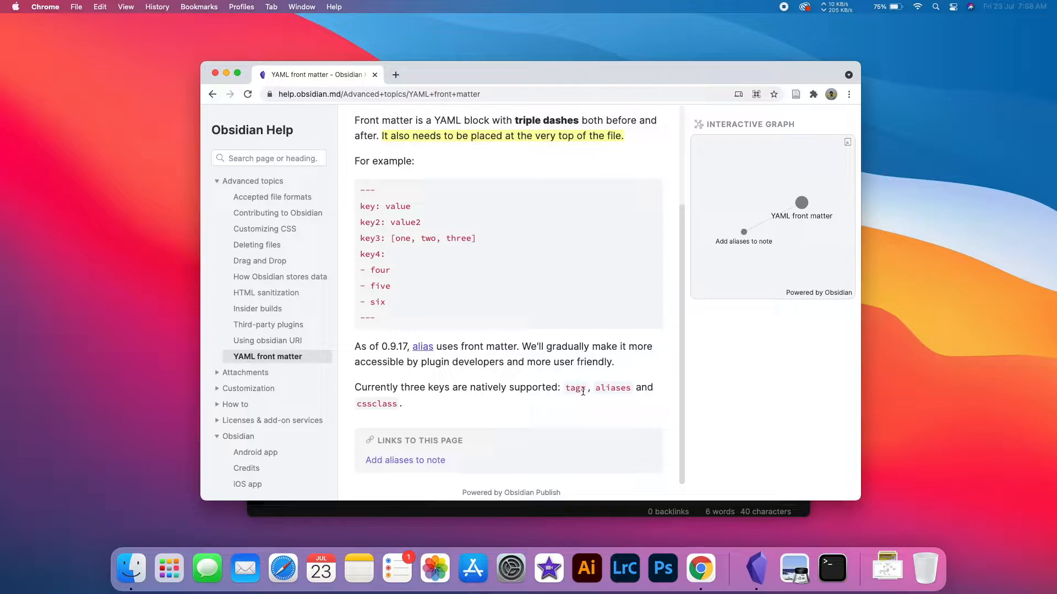
drag(580, 401, 565, 390)
click(580, 414)
Step: Return to Obsidian and close the browser window behind it
key(ctrl+Up)
click(251, 392)
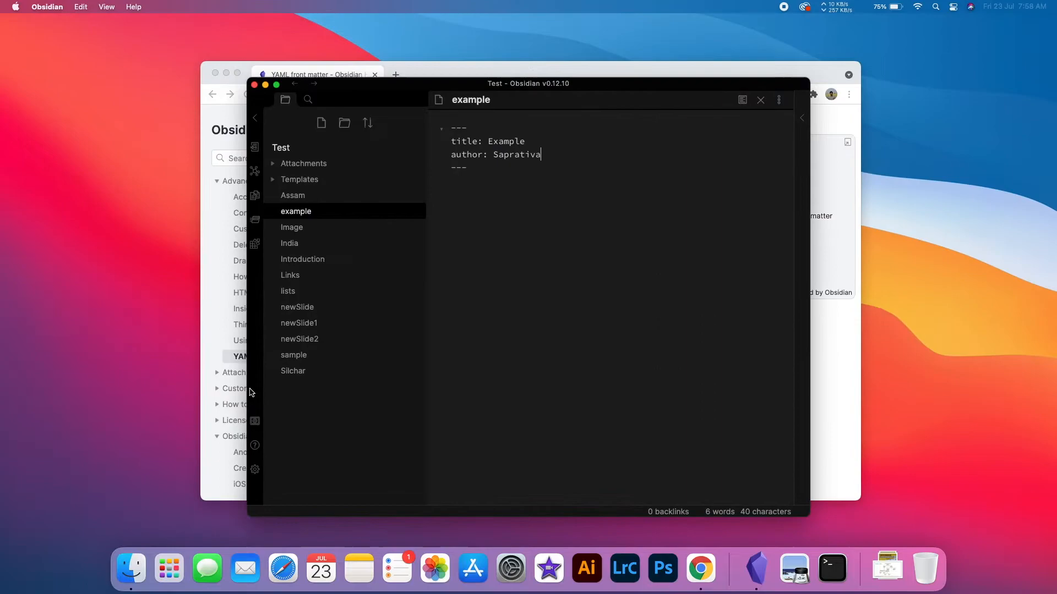
click(215, 73)
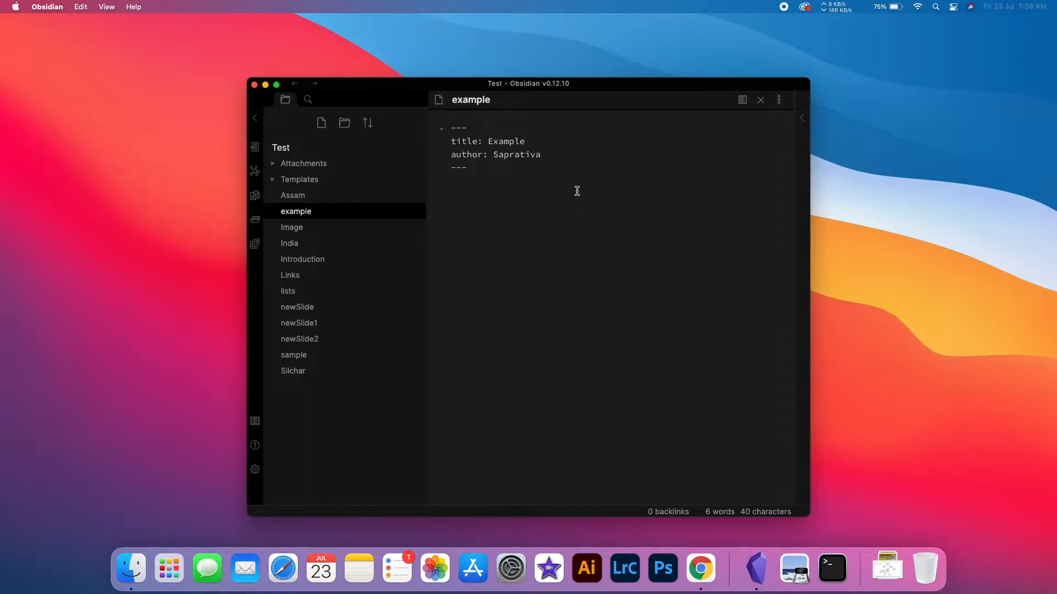
Step: Replace the title and author lines in the front matter with empty tags: and aliases: keys
drag(549, 160, 439, 144)
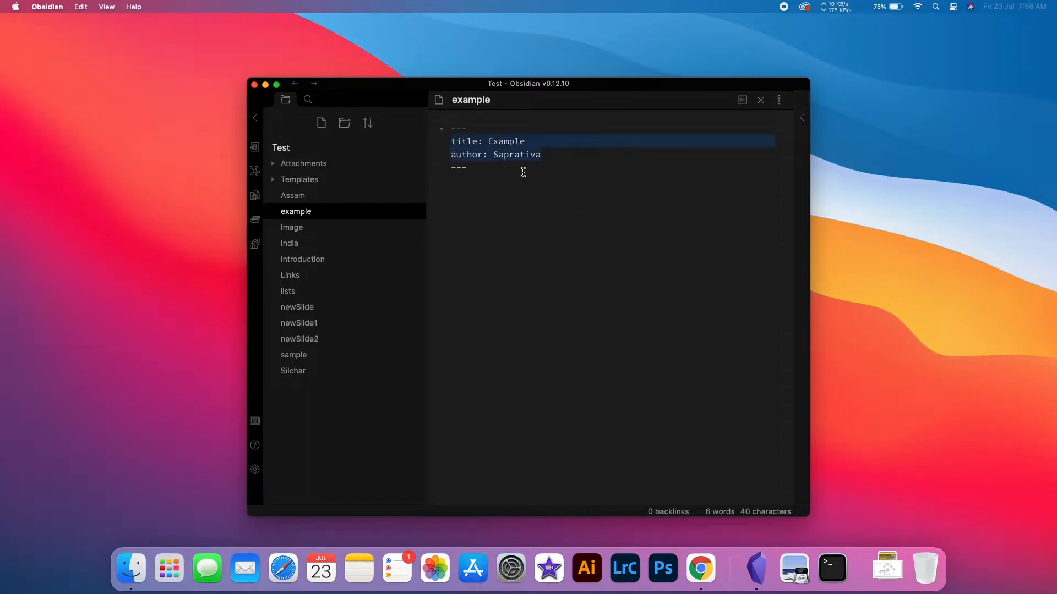
text(tags)
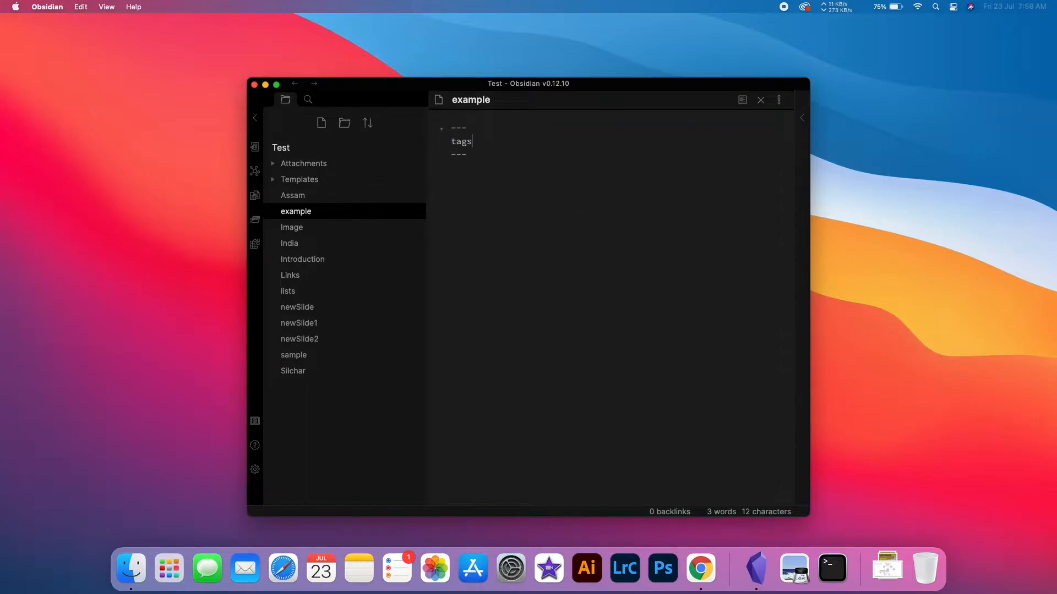
text(: aliases:)
Step: Turn the Tag pane core plugin off and on again, and close the settings
click(802, 119)
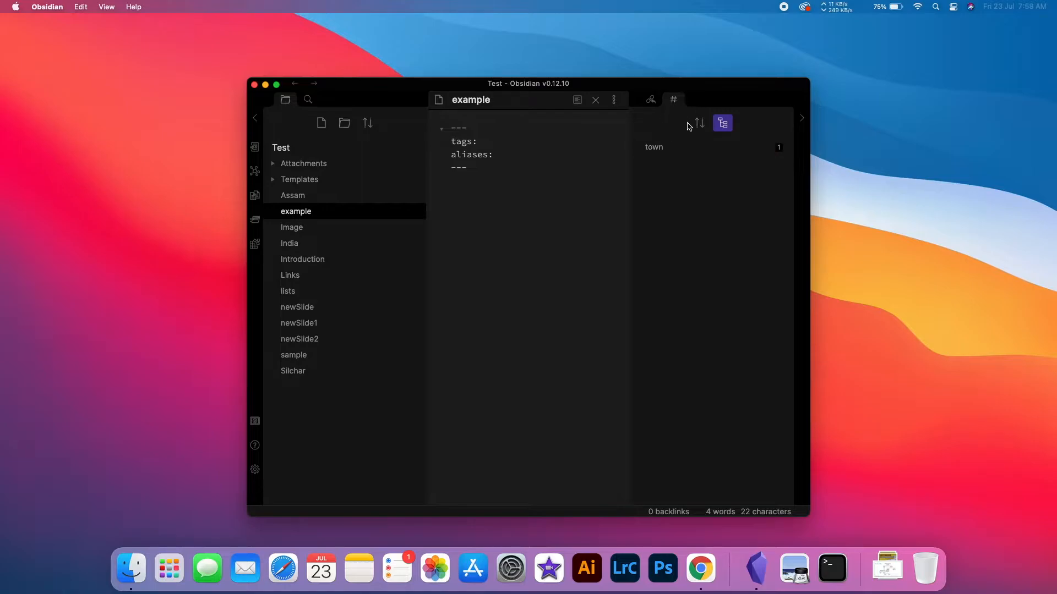
click(255, 469)
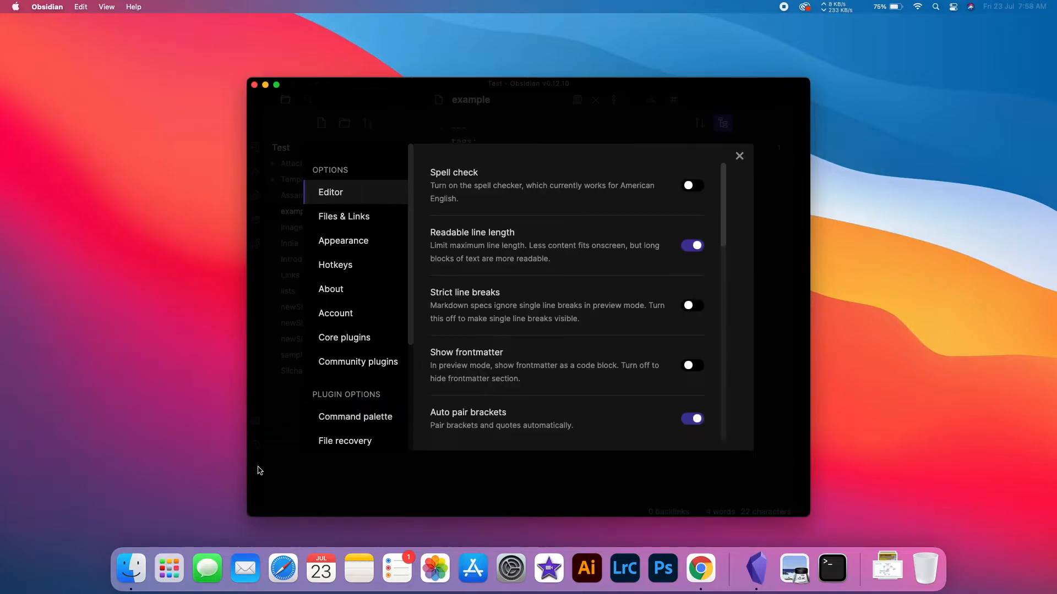
click(370, 344)
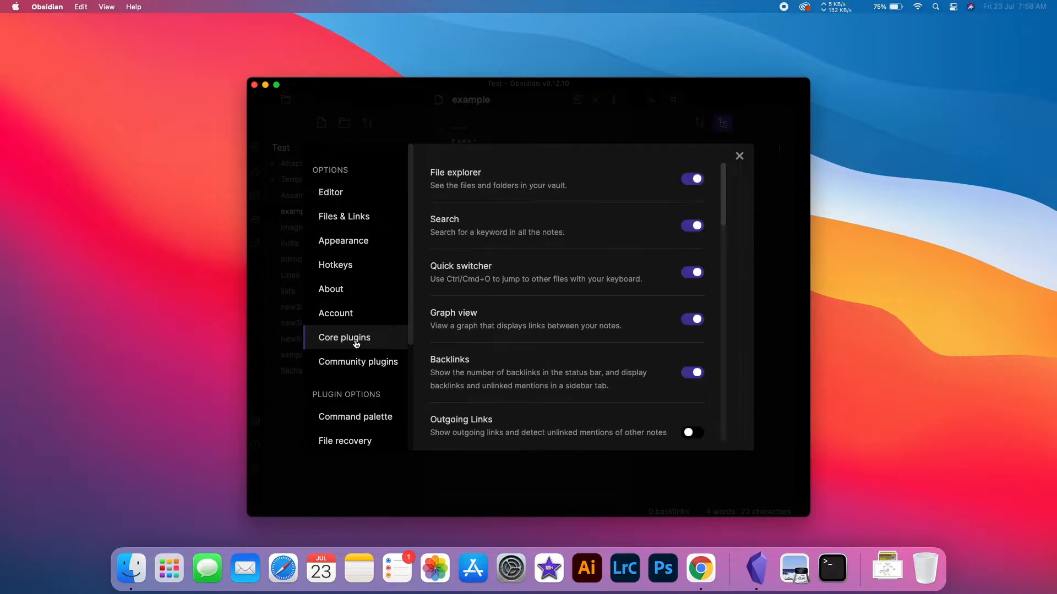
scroll(595, 327, down, 2)
scroll(595, 328, down, 2)
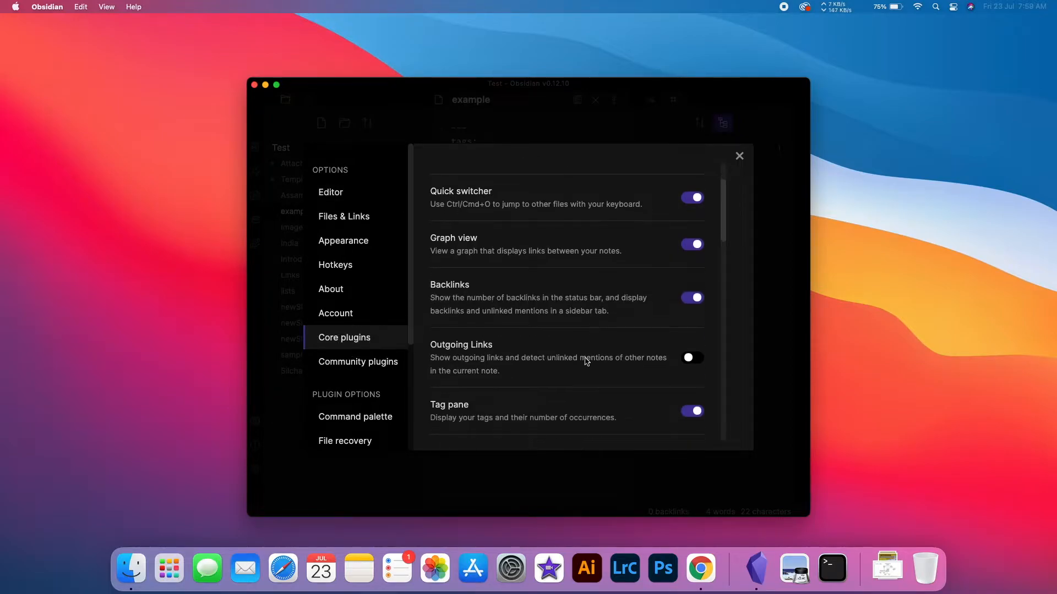
click(696, 417)
click(697, 415)
click(740, 156)
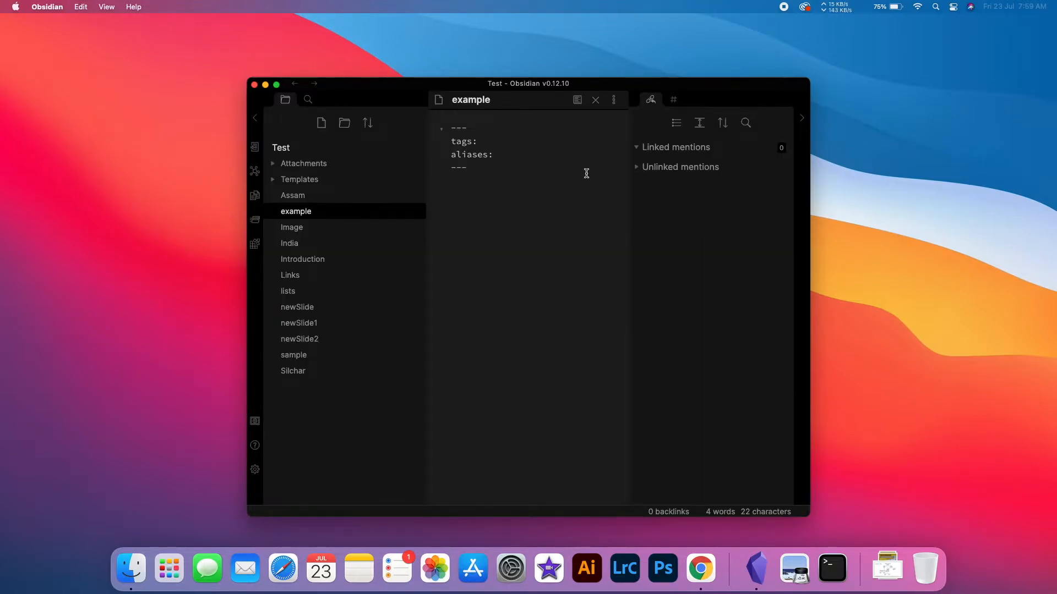
Step: Collapse and reopen the sidebar next to the note, and show the tag pane in it
click(803, 120)
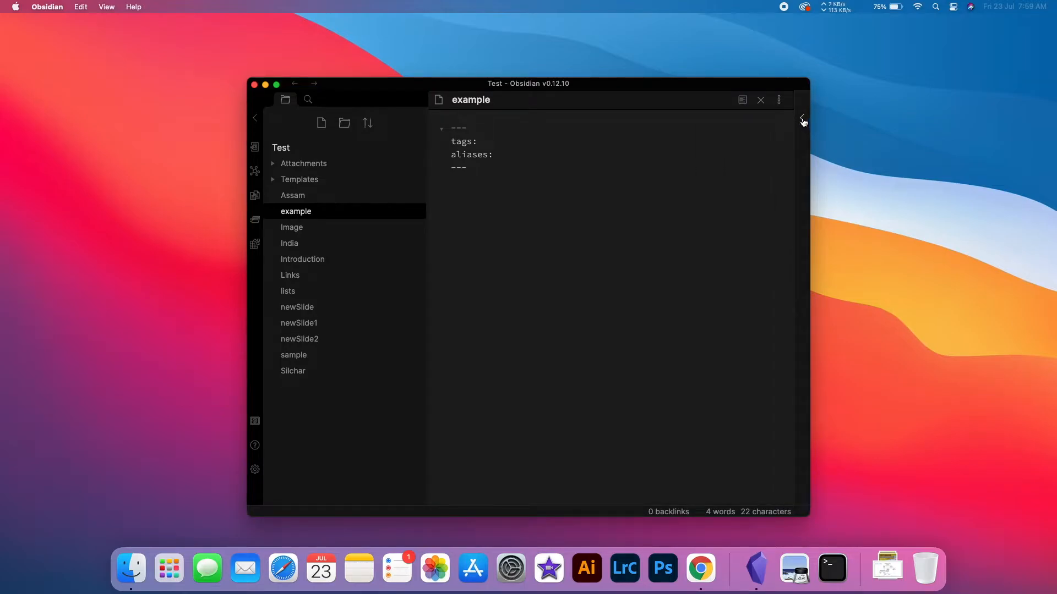
click(802, 120)
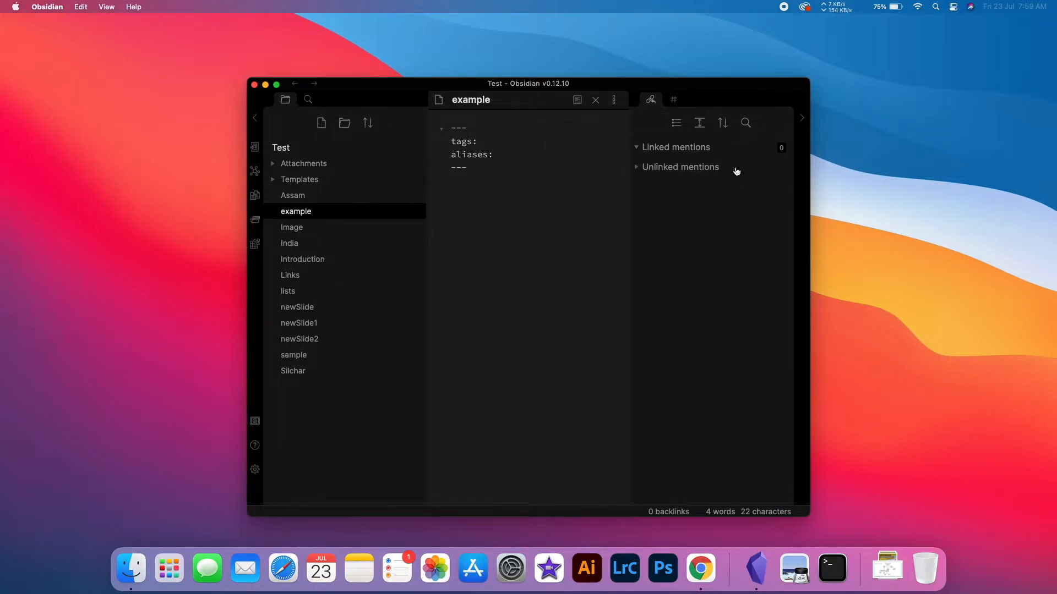
click(674, 102)
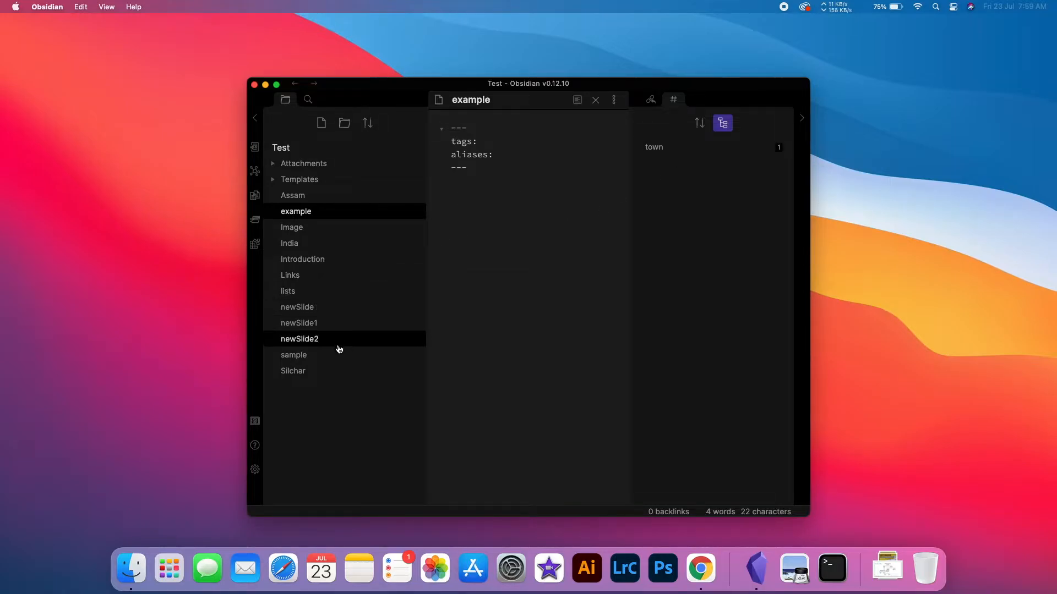
Step: Open the Introduction note and add the tag #introduction on the line below its first sentence
click(337, 262)
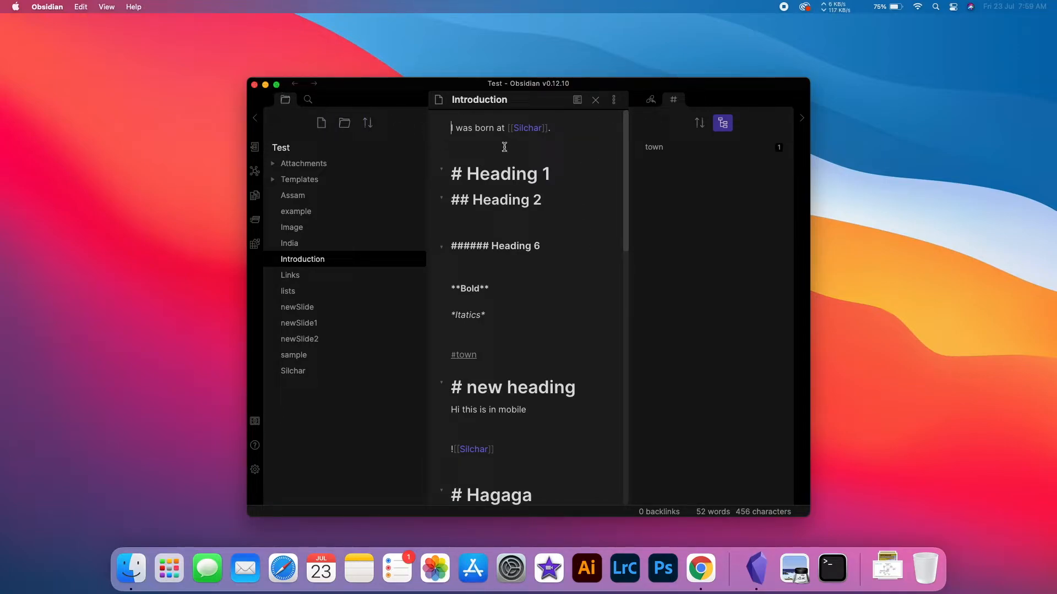
click(471, 150)
text(#)
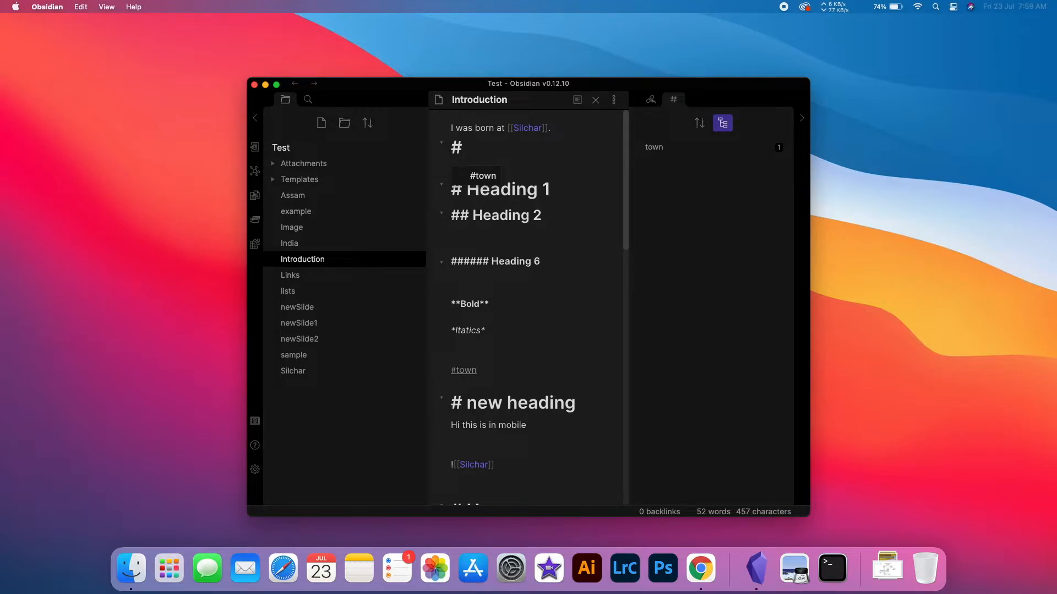
text(introduction)
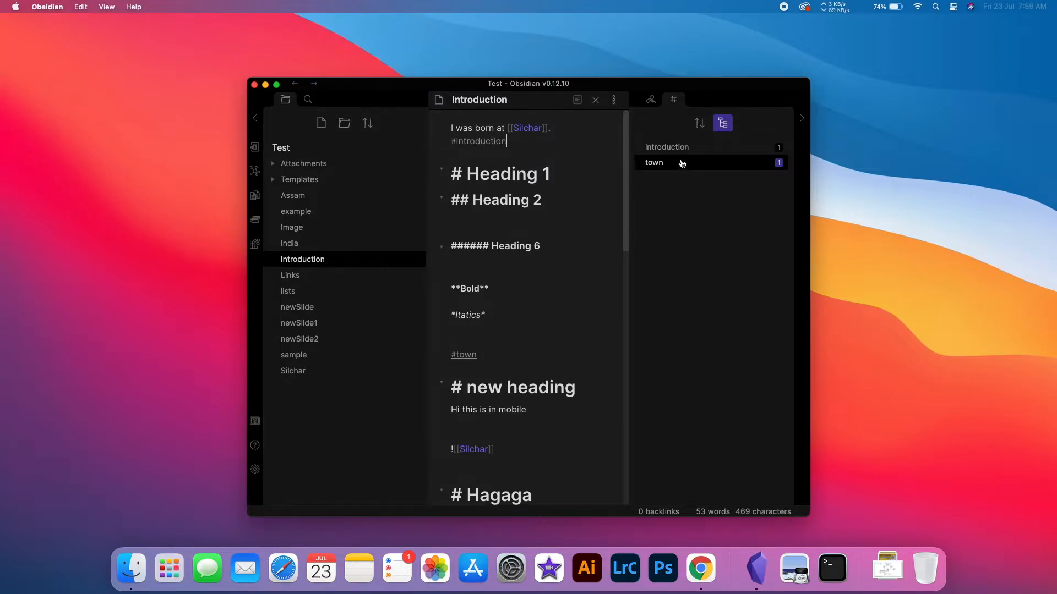
Step: Add the tag #anotherTag on a new line below the #introduction tag
key(Return)
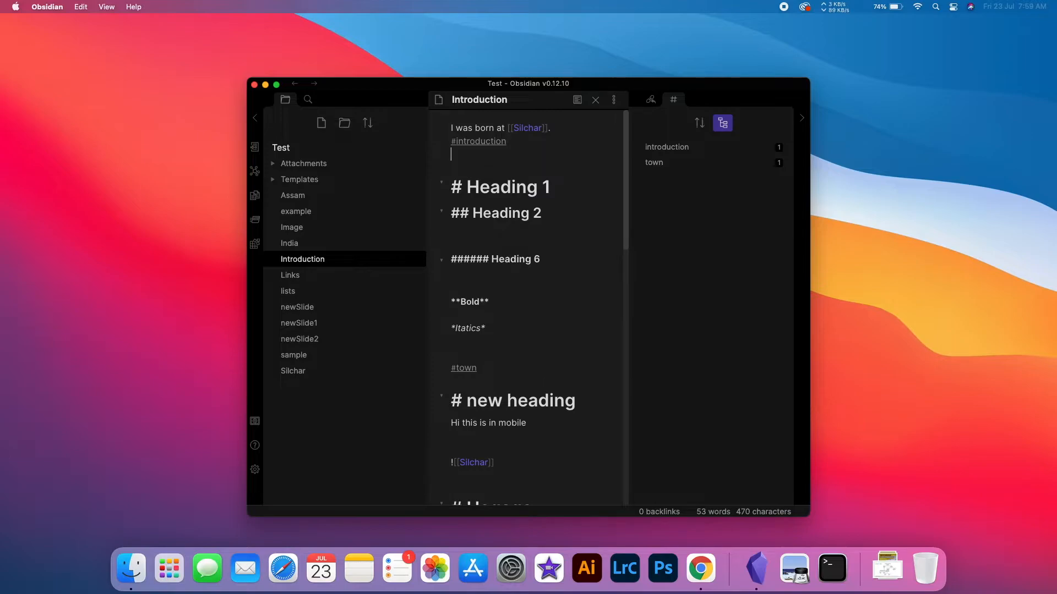
text(#)
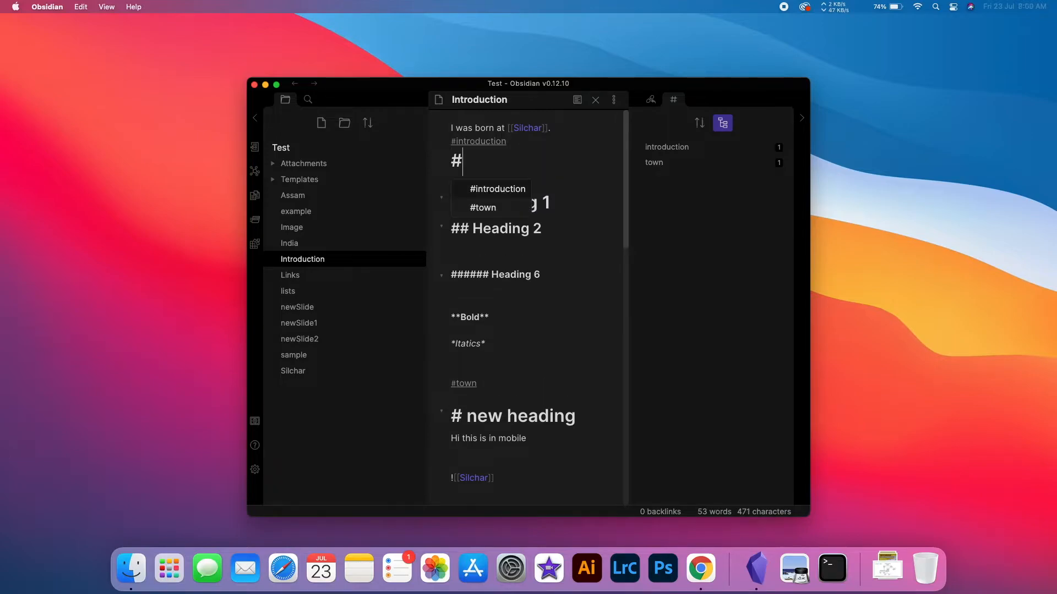
text(anotherTag)
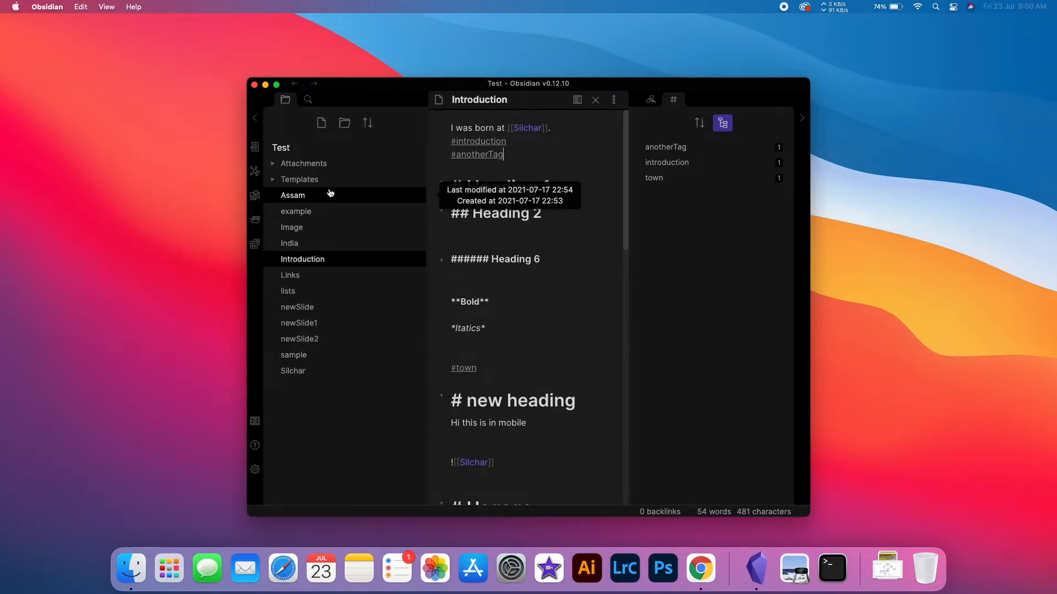
Step: Open the example note and enter the alias "some other name" in square brackets after the aliases key
click(317, 213)
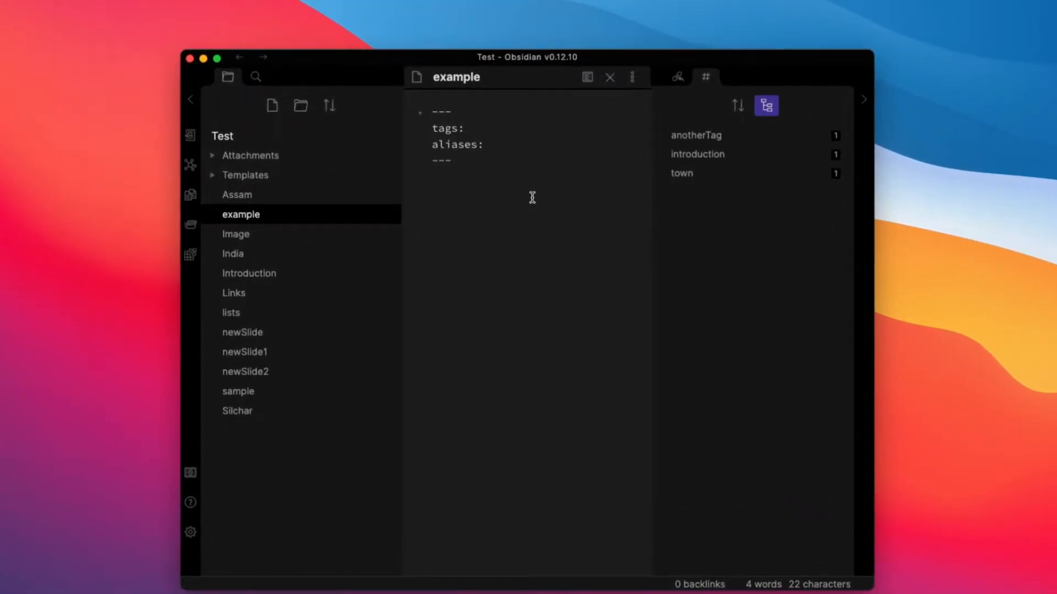
click(496, 145)
text([)
text(some other name)
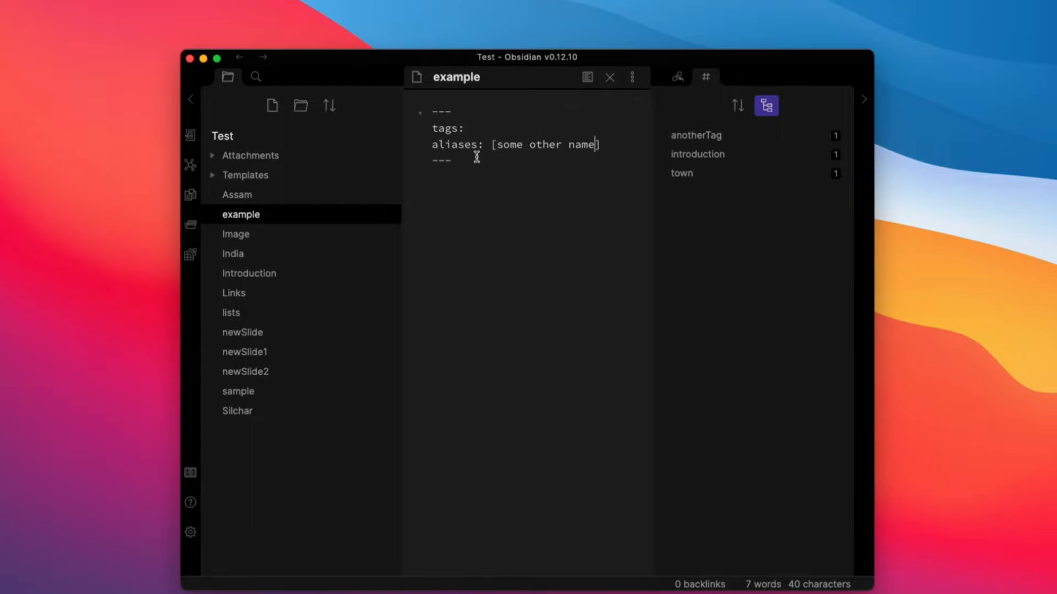
Step: Start an internal link below the example note's front matter to check the alias in the link suggestions
click(453, 191)
key(Return)
key(Return)
text([[)
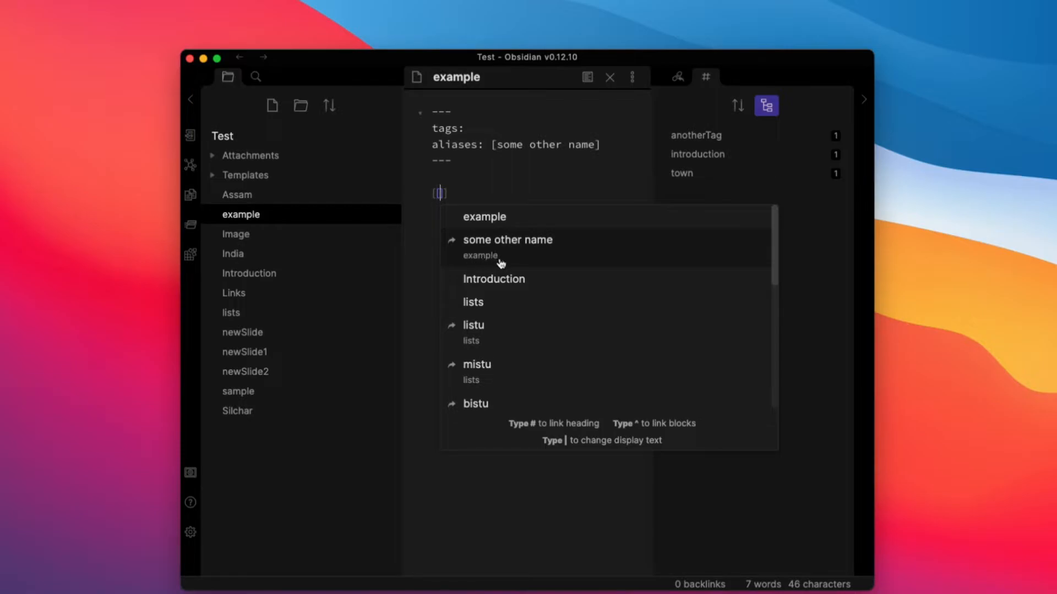
Step: Add "one more alias" to the bracketed aliases list, separated from the first alias by a comma
click(595, 144)
text(, )
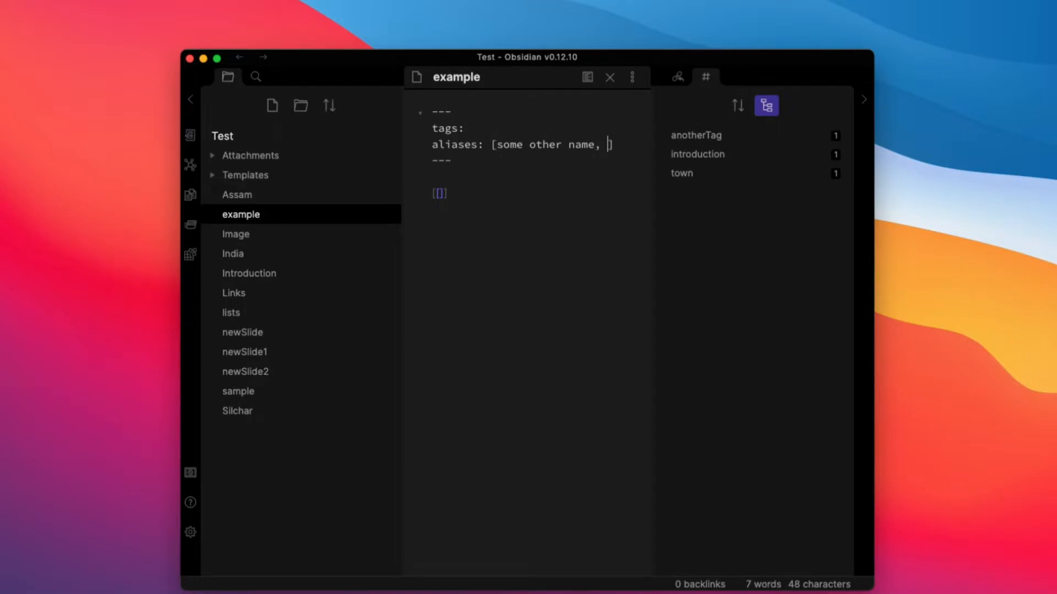
text(onen)
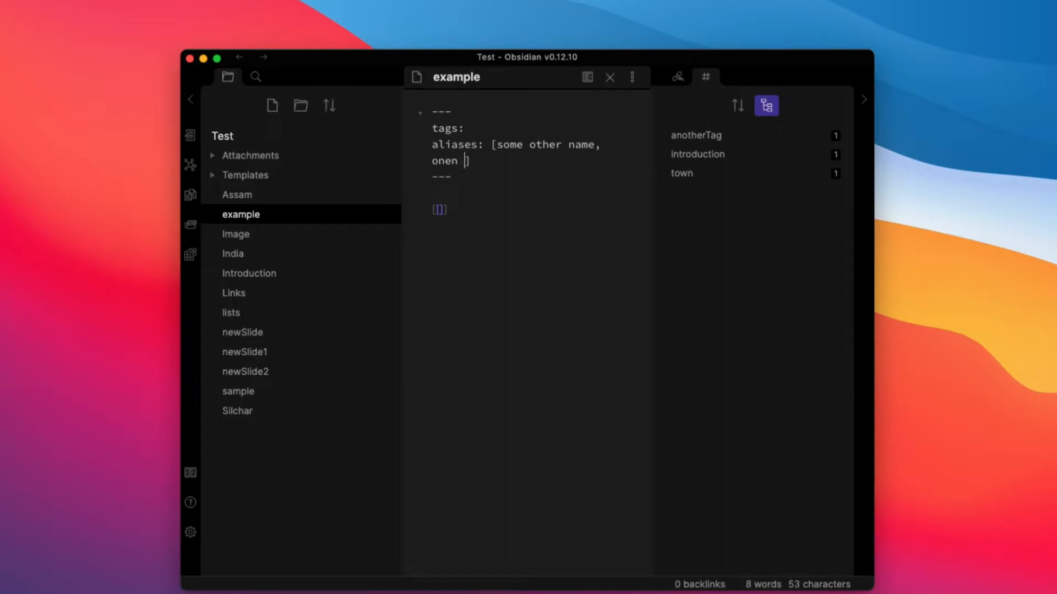
key(BackSpace)
key(BackSpace)
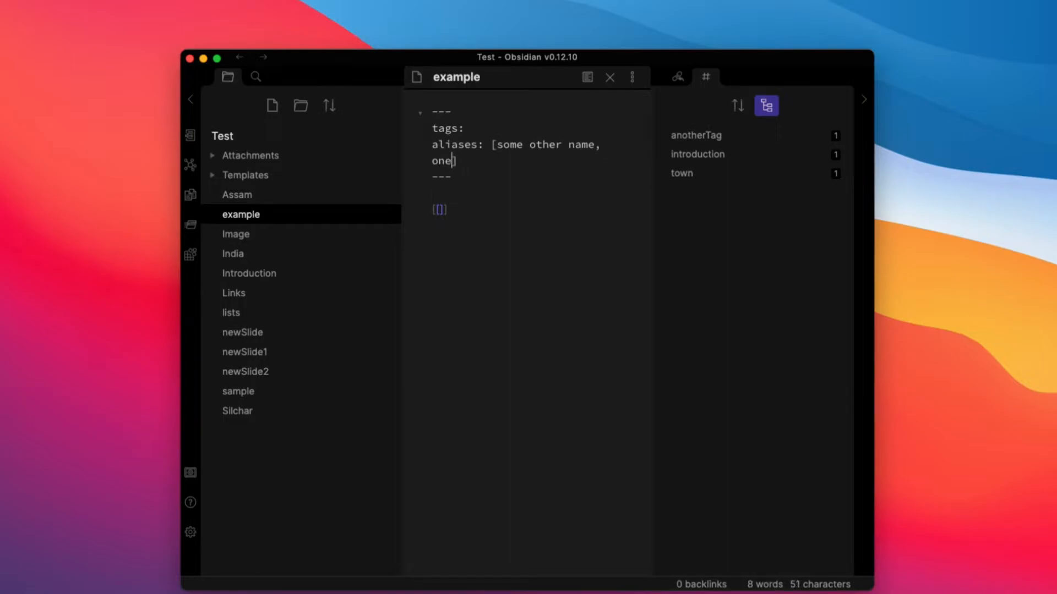
text(of)
key(BackSpace)
key(BackSpace)
text(more alias)
Step: Restart the internal link below the front matter to check both aliases in the suggestions, and remove the empty link
click(511, 226)
key(BackSpace)
key(BackSpace)
key(BackSpace)
key(BackSpace)
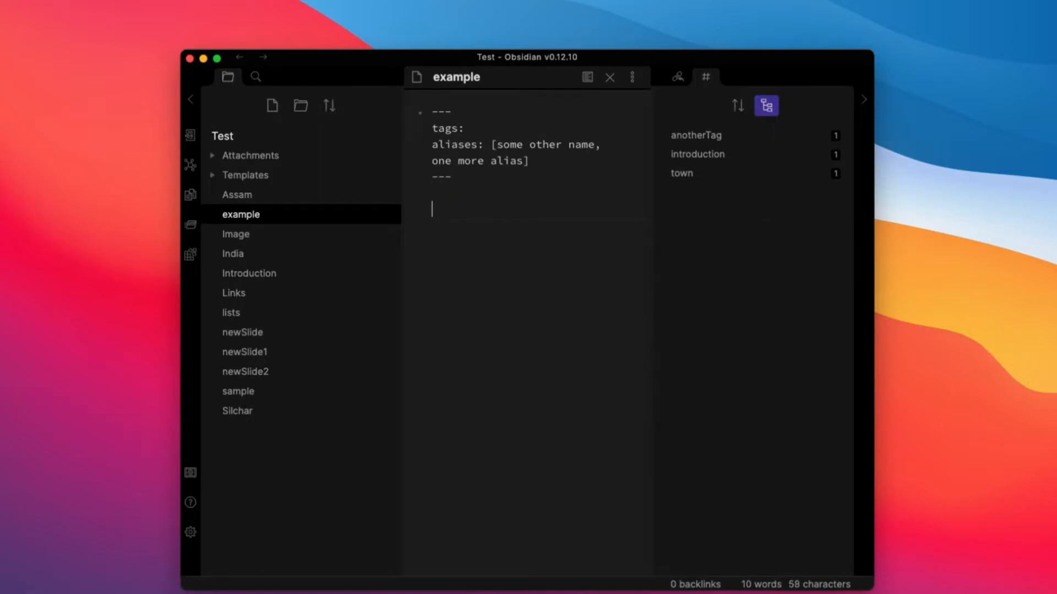
text([[)
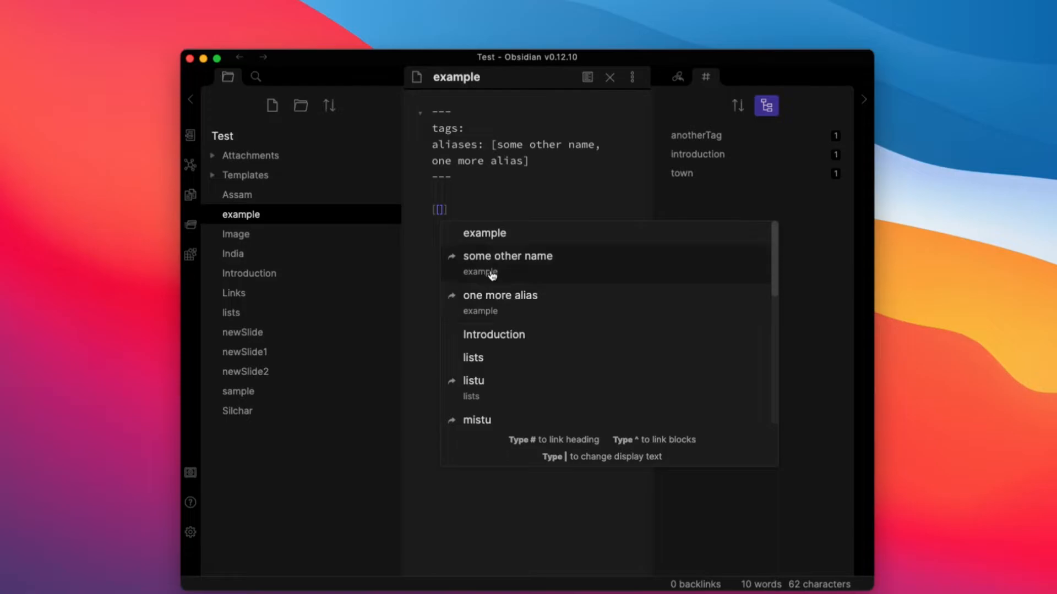
drag(490, 196, 471, 212)
click(470, 211)
key(BackSpace)
key(BackSpace)
key(BackSpace)
key(BackSpace)
Step: Delete the whole bracketed alias list after the aliases key
click(543, 160)
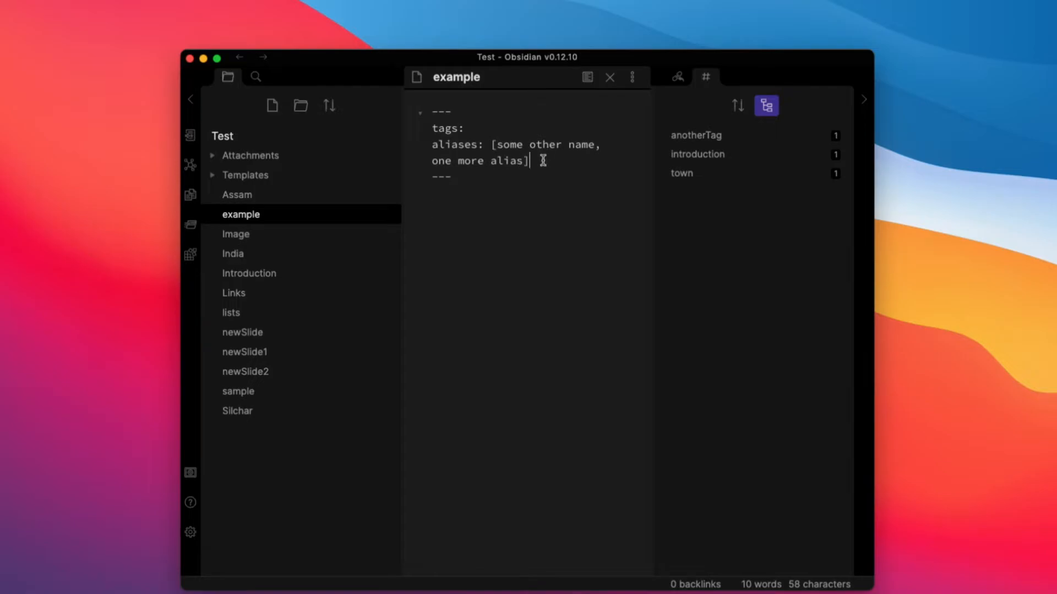
key(BackSpace)
key(BackSpace)
key(BackSpace)
key(BackSpace)
key(BackSpace)
key(BackSpace)
key(BackSpace)
key(BackSpace)
key(BackSpace)
key(BackSpace)
key(BackSpace)
key(BackSpace)
key(BackSpace)
key(BackSpace)
key(BackSpace)
key(BackSpace)
key(BackSpace)
key(BackSpace)
key(BackSpace)
key(BackSpace)
key(BackSpace)
key(BackSpace)
key(BackSpace)
key(BackSpace)
key(BackSpace)
key(BackSpace)
key(BackSpace)
key(BackSpace)
key(BackSpace)
key(BackSpace)
key(BackSpace)
key(BackSpace)
key(BackSpace)
key(BackSpace)
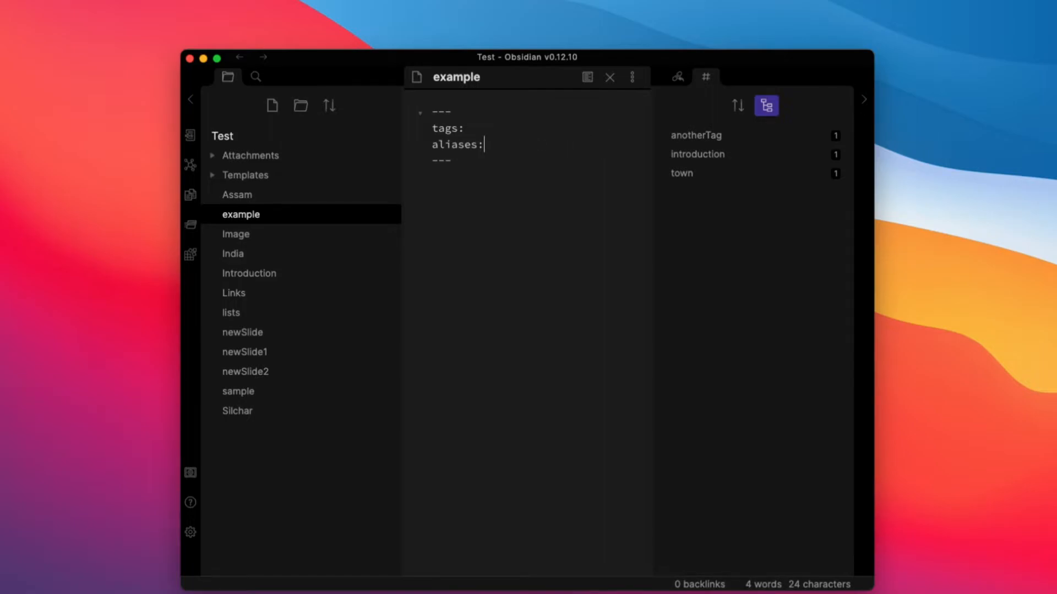
Step: Start a hyphenated list below the aliases key with the entries alias1 and alias2
key(Return)
key(BackSpace)
key(Return)
text(-)
text(alias1)
key(Return)
text(alias2)
Step: Add the entries alias3 and "some other alias" to the hyphenated aliases list
key(Return)
text(alia)
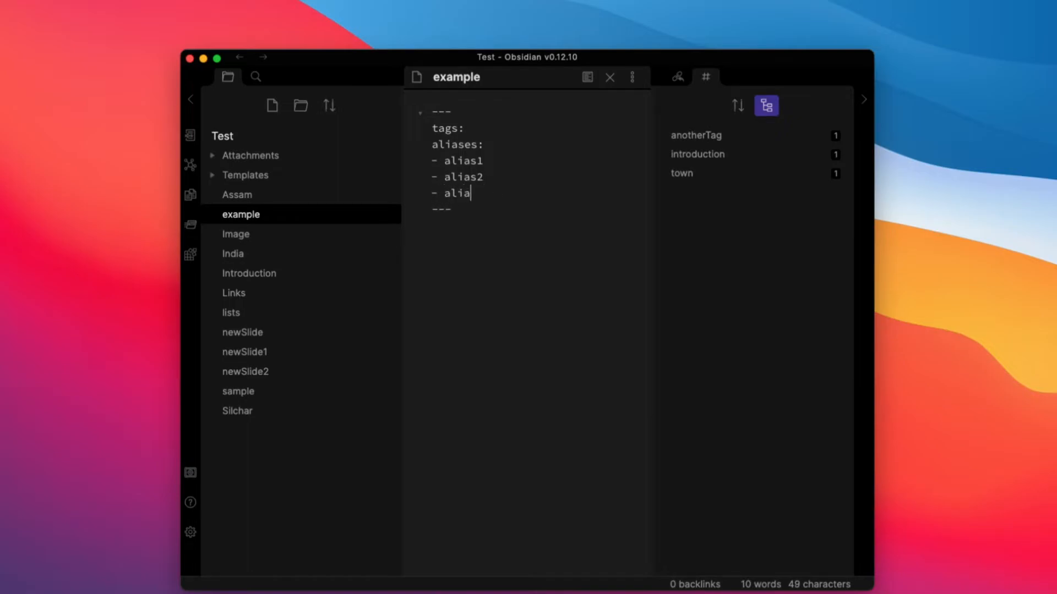
text(s4)
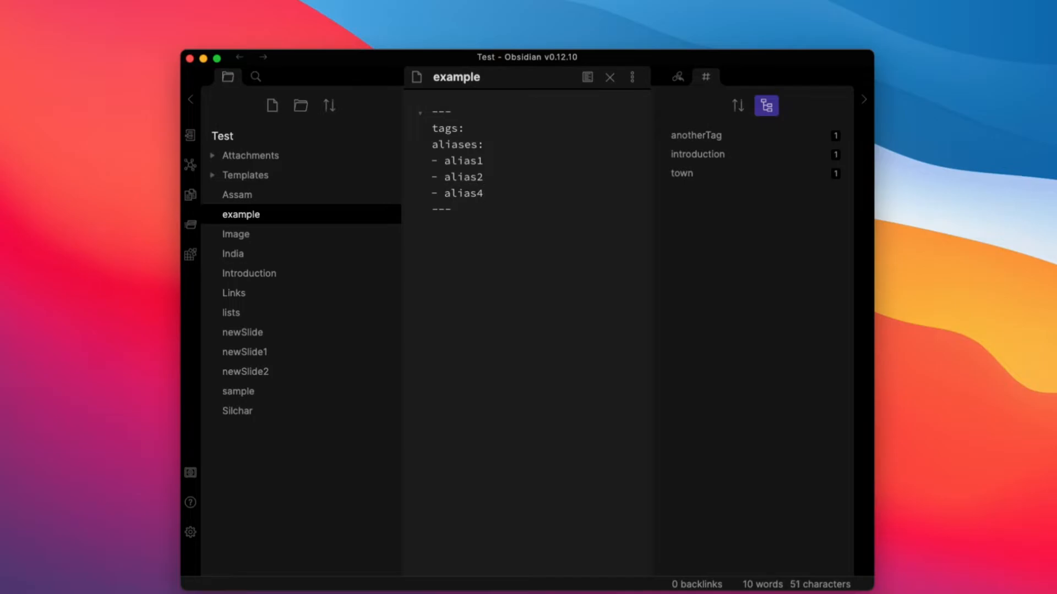
key(BackSpace)
text(3)
key(Return)
text(some )
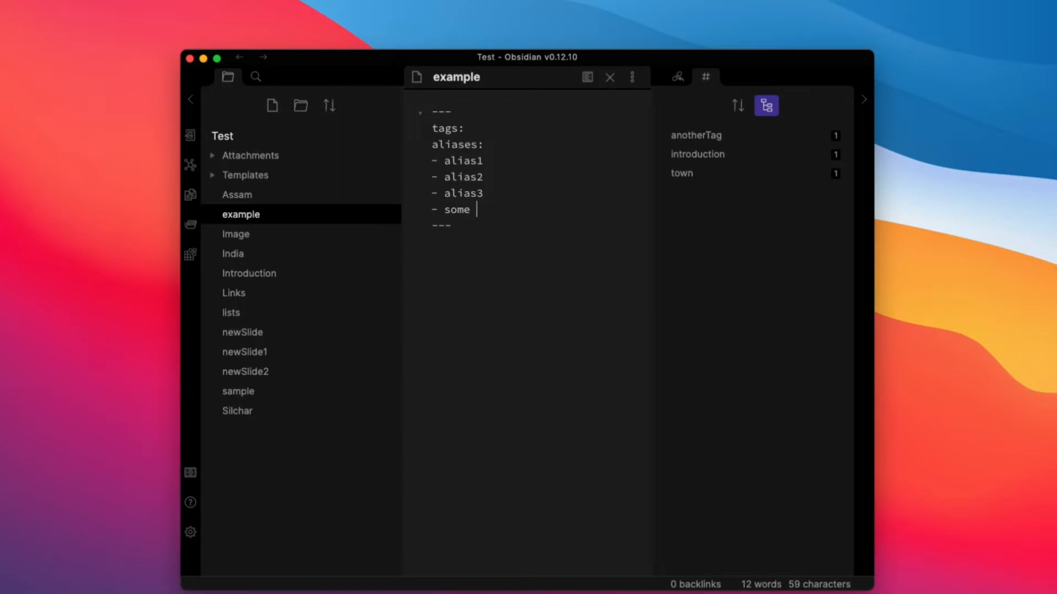
text(other alias)
Step: Check the listed aliases in the suggestions of a temporary internal link and in the note's reading view
click(474, 266)
text([[)
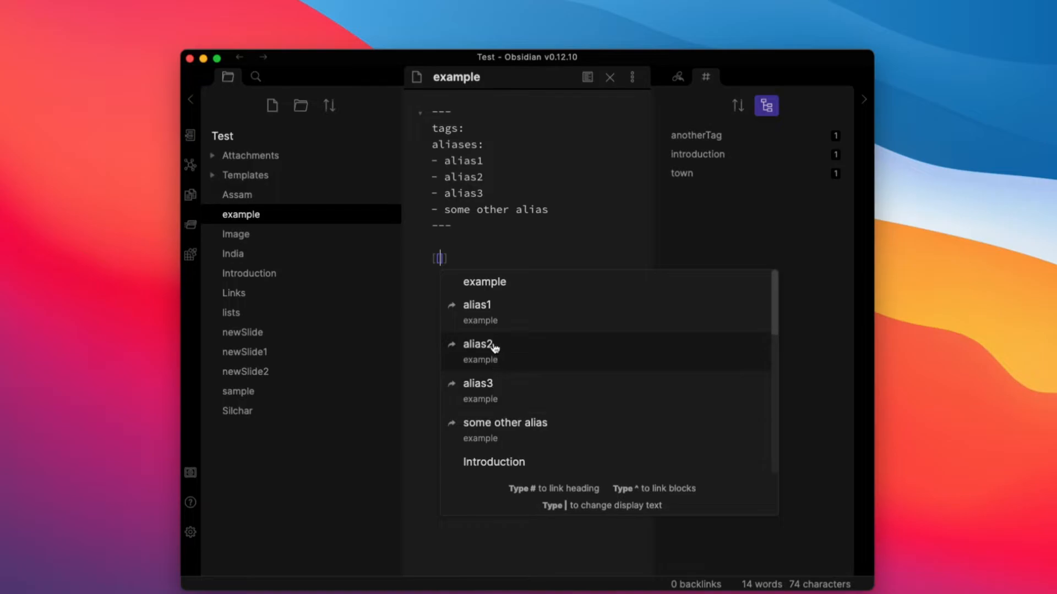
click(459, 257)
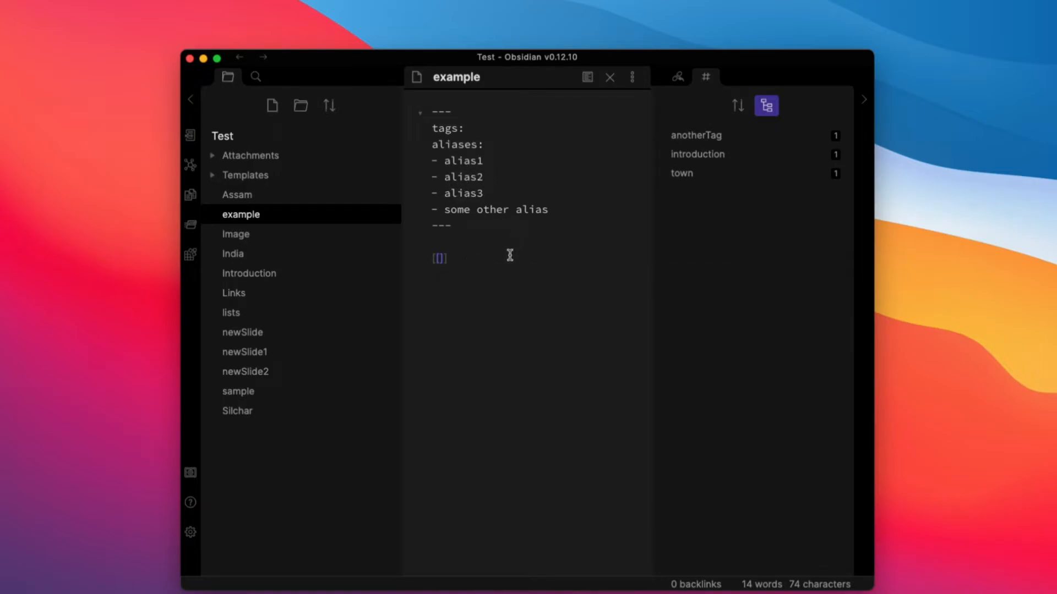
key(BackSpace)
key(BackSpace)
key(BackSpace)
key(BackSpace)
click(587, 77)
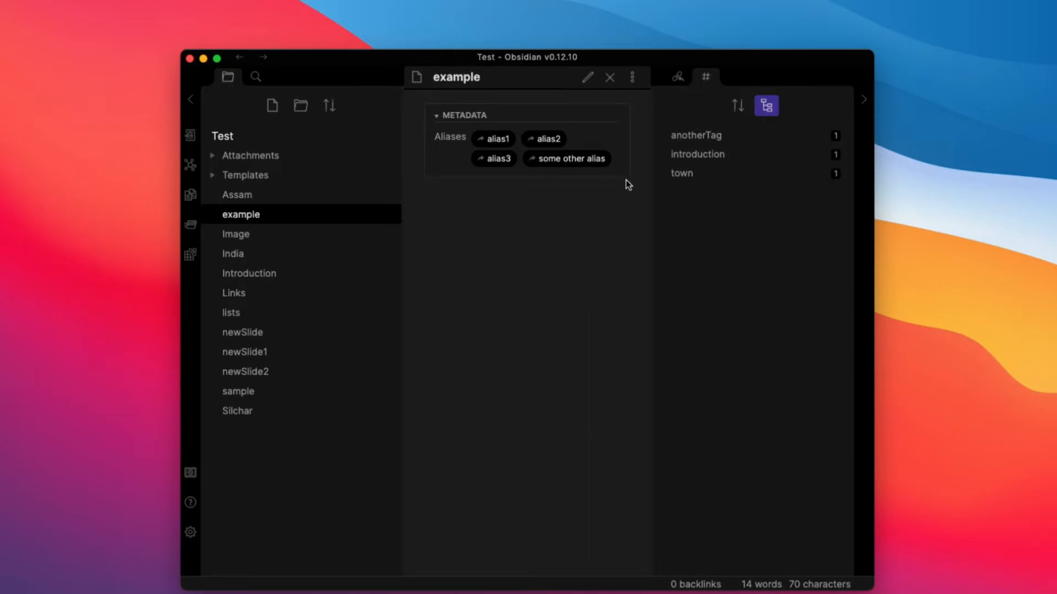
click(589, 80)
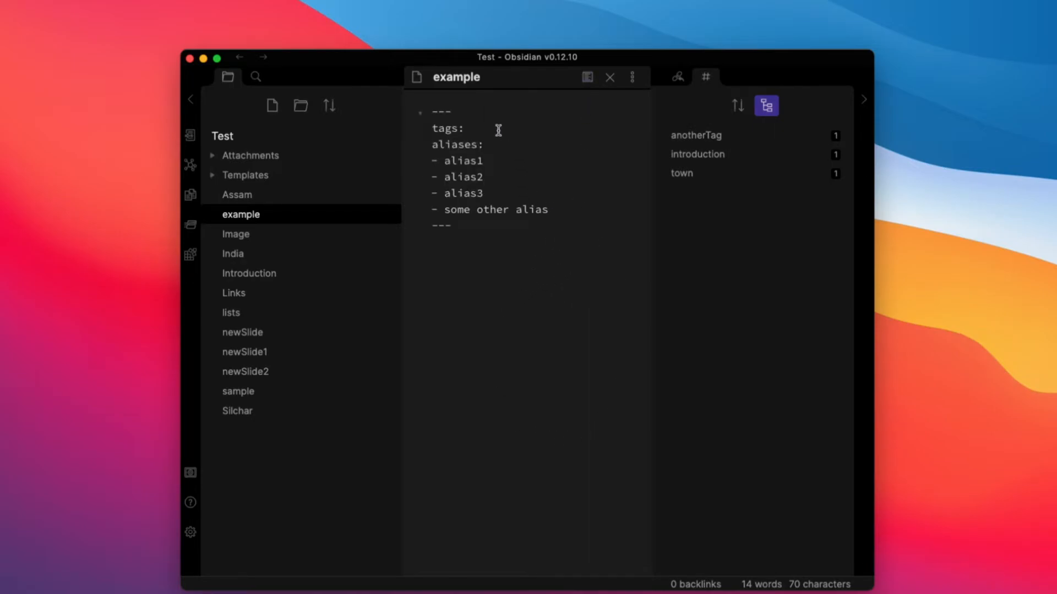
Step: Set the tags key to [tag1, tag2] and show the note in reading view
click(483, 126)
text([)
text(tag1,)
text(tag2)
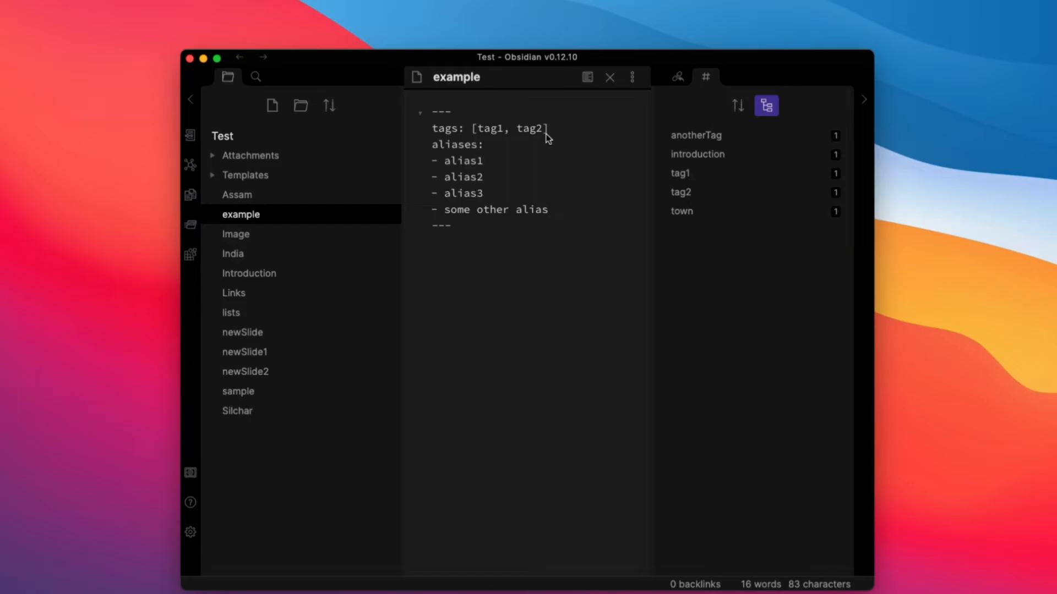
click(588, 77)
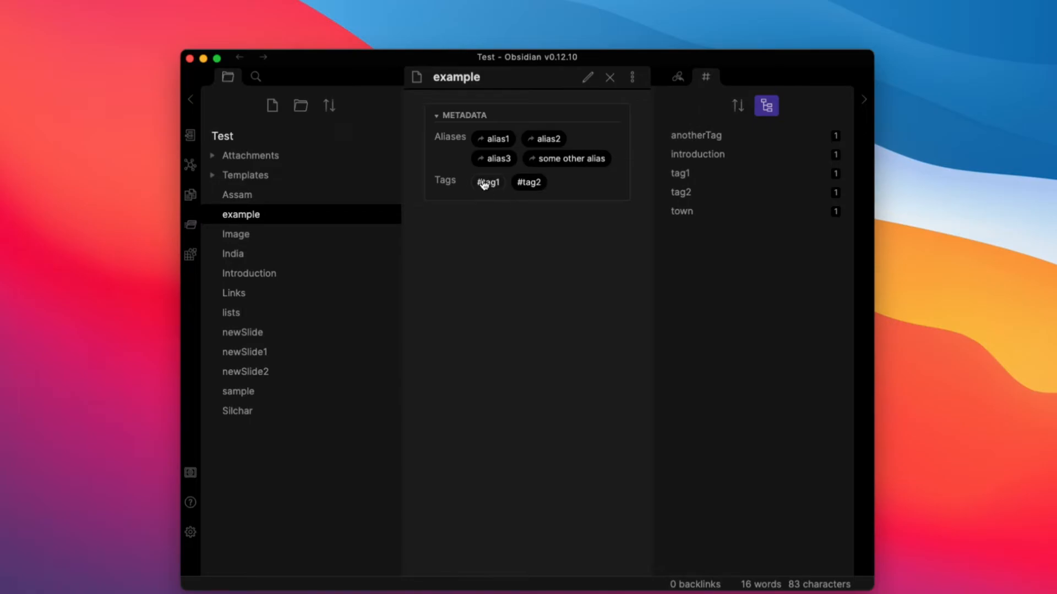
Step: Return to editing, add intr to the bracketed tags list, and check the tag suggestions below the front matter
click(587, 80)
click(544, 129)
text(, tag2,)
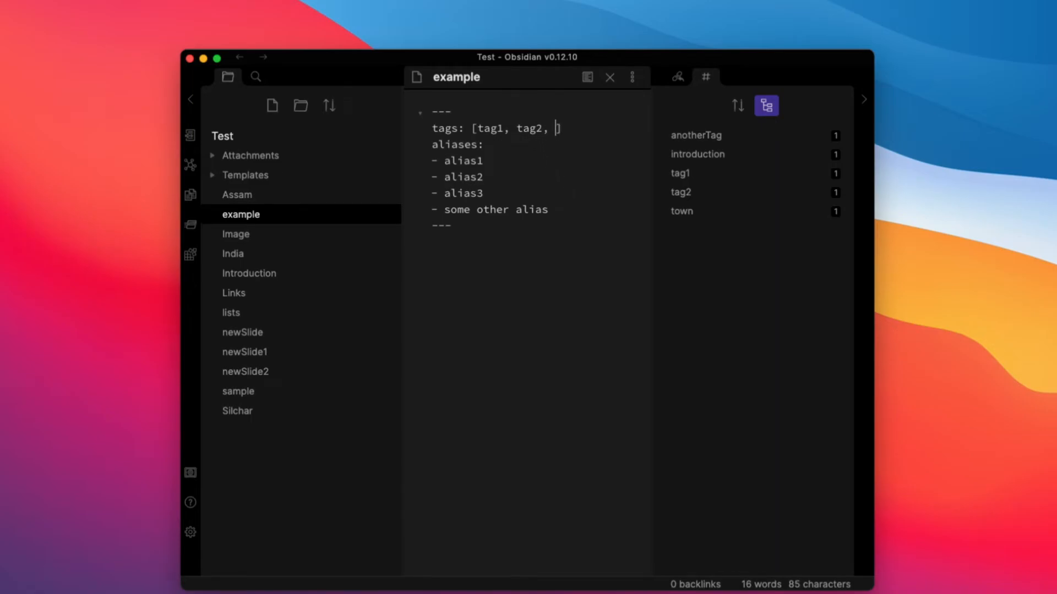
text(intr)
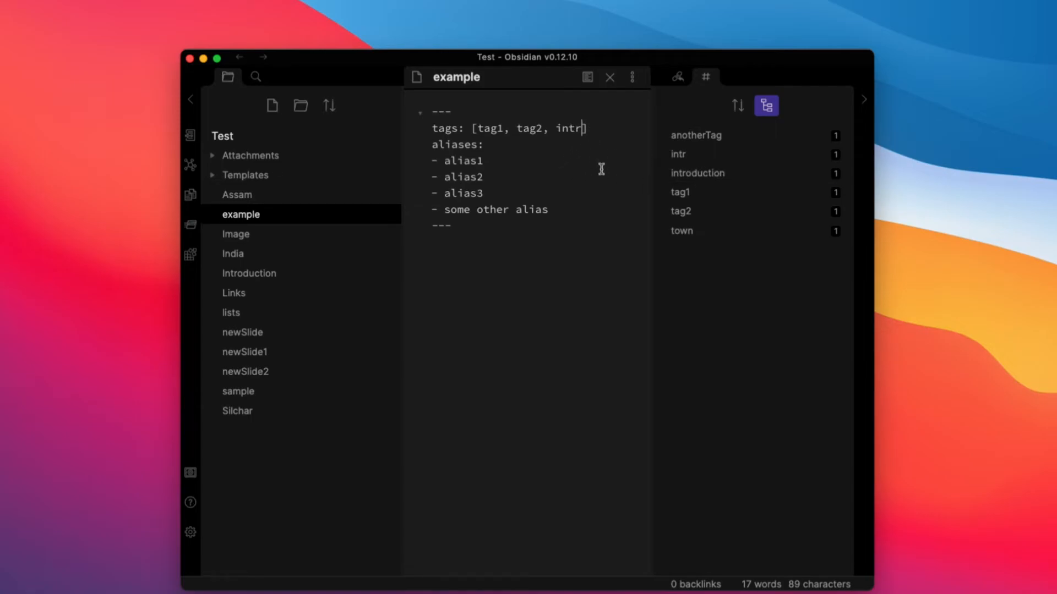
click(453, 258)
text(#)
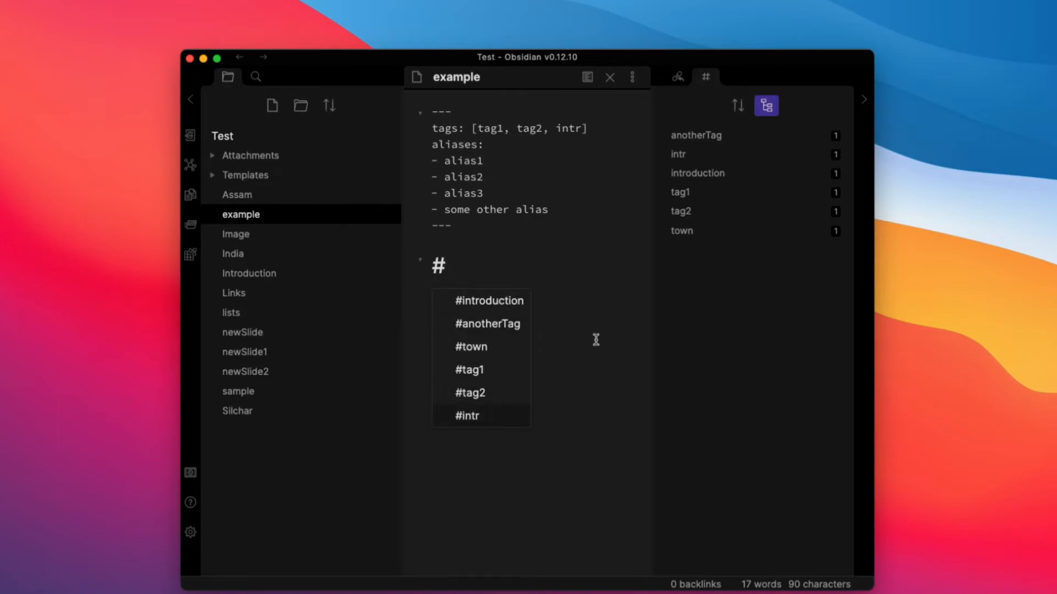
key(BackSpace)
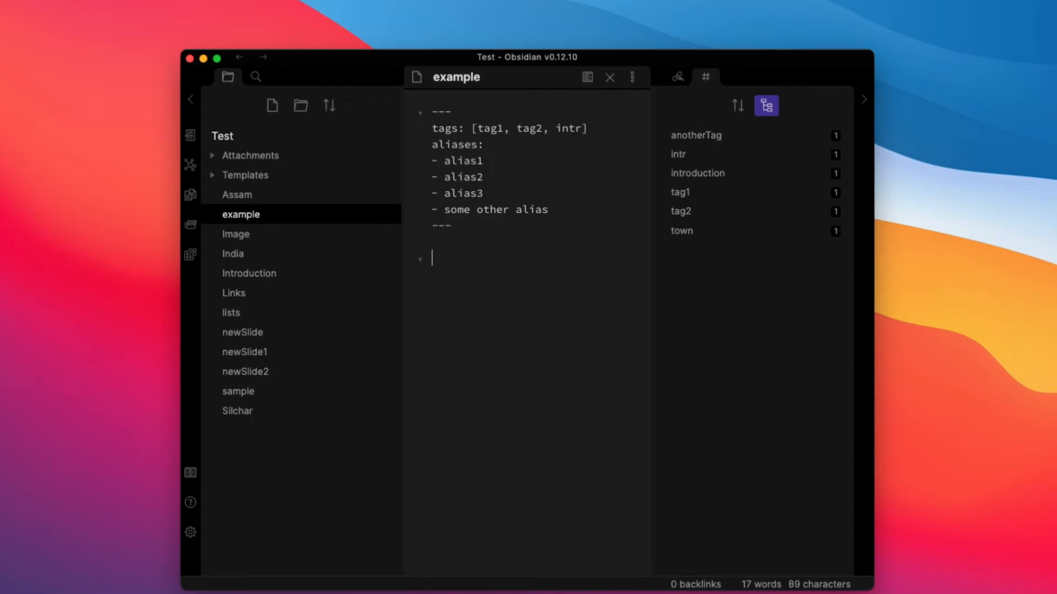
Step: Replace intr in the tags list with the suggested tag #introduction, and check the metadata in reading view
click(582, 128)
key(BackSpace)
key(BackSpace)
key(BackSpace)
key(BackSpace)
text(#)
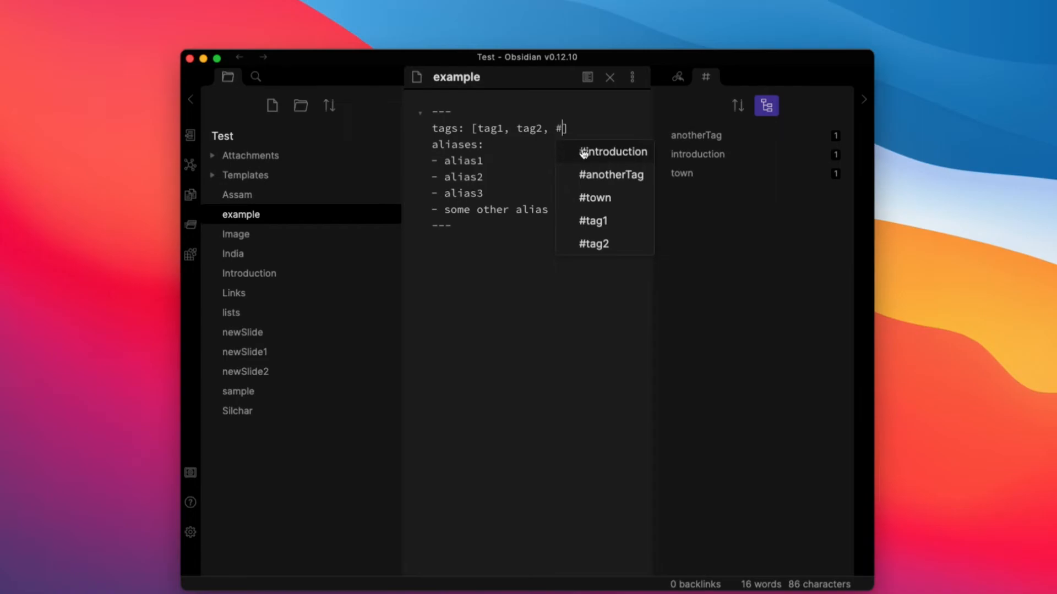
click(605, 153)
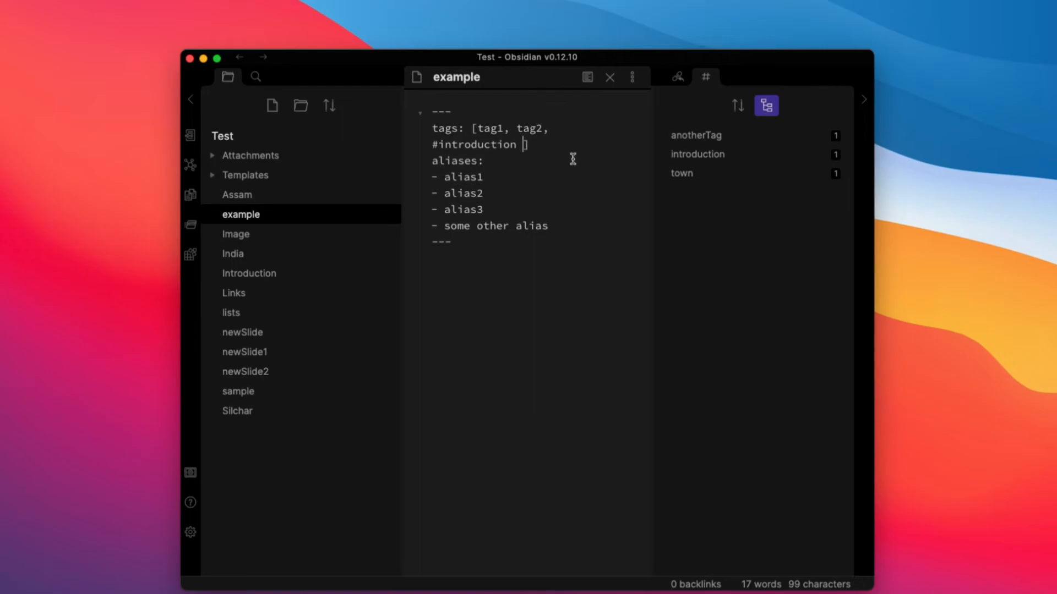
click(587, 78)
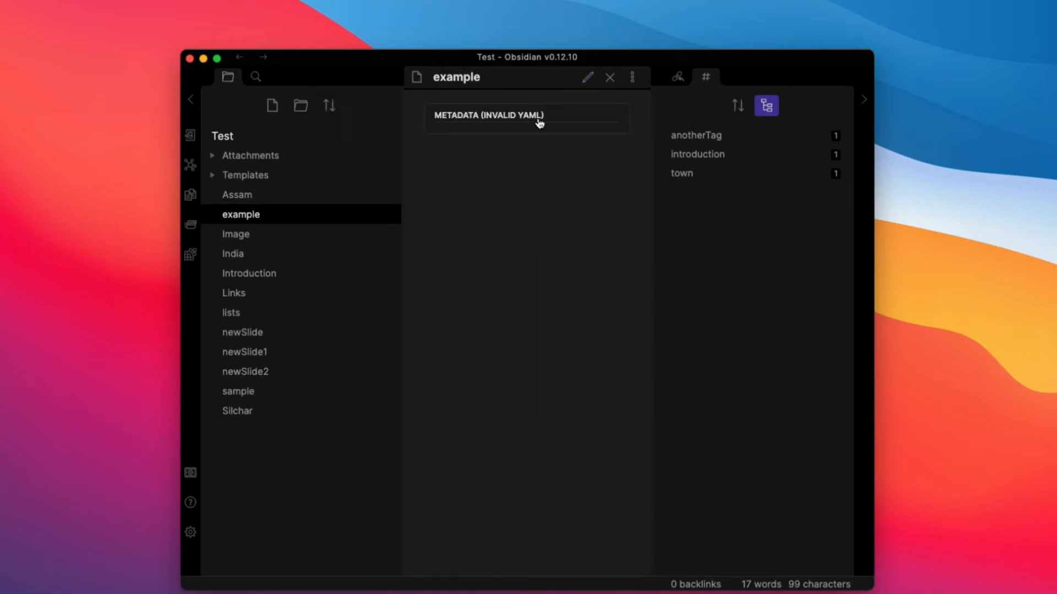
click(587, 78)
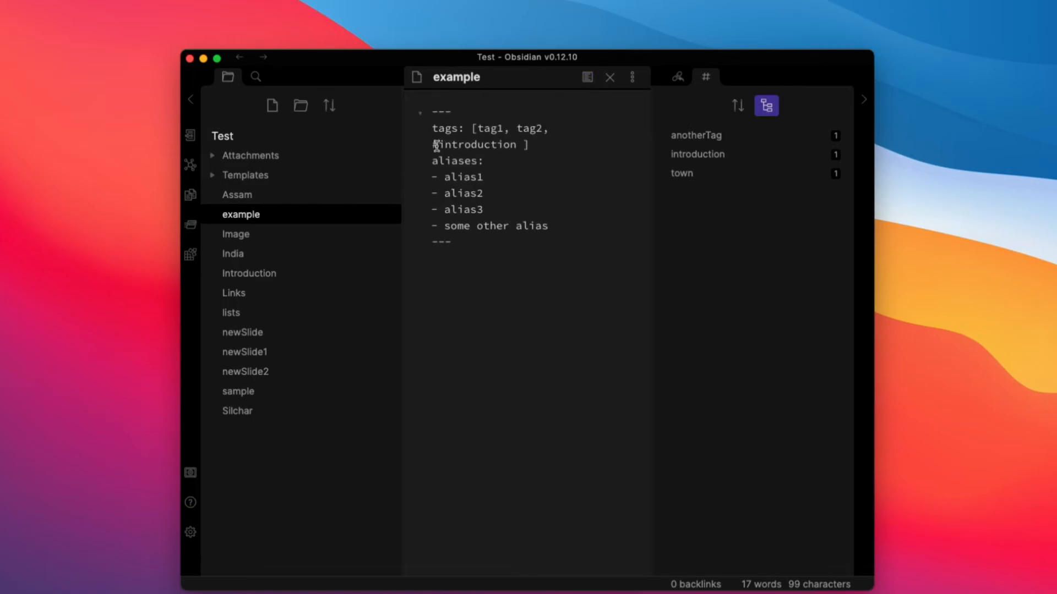
Step: Delete all entries inside the square brackets of the tags key
click(523, 146)
key(BackSpace)
key(BackSpace)
key(BackSpace)
key(BackSpace)
key(BackSpace)
key(BackSpace)
key(BackSpace)
key(BackSpace)
key(BackSpace)
key(BackSpace)
key(BackSpace)
key(BackSpace)
key(BackSpace)
key(BackSpace)
key(BackSpace)
key(BackSpace)
key(BackSpace)
key(BackSpace)
key(BackSpace)
key(BackSpace)
key(BackSpace)
key(BackSpace)
key(BackSpace)
key(BackSpace)
key(BackSpace)
key(BackSpace)
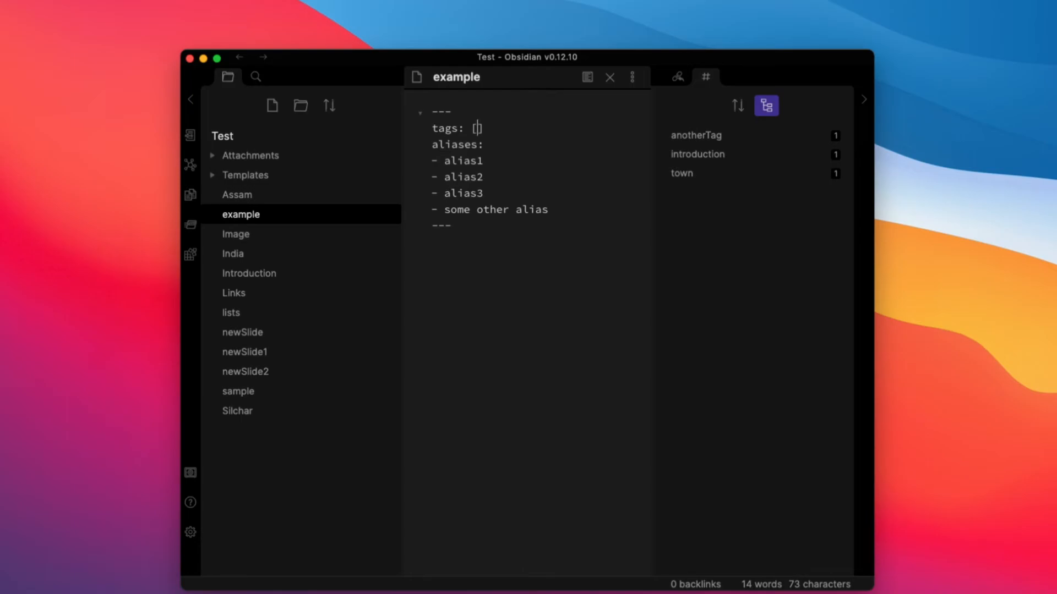
Step: Enter #introduction, #anotherTag and #newTag inside quotation marks in the tags brackets, and check them in reading view
text(" #)
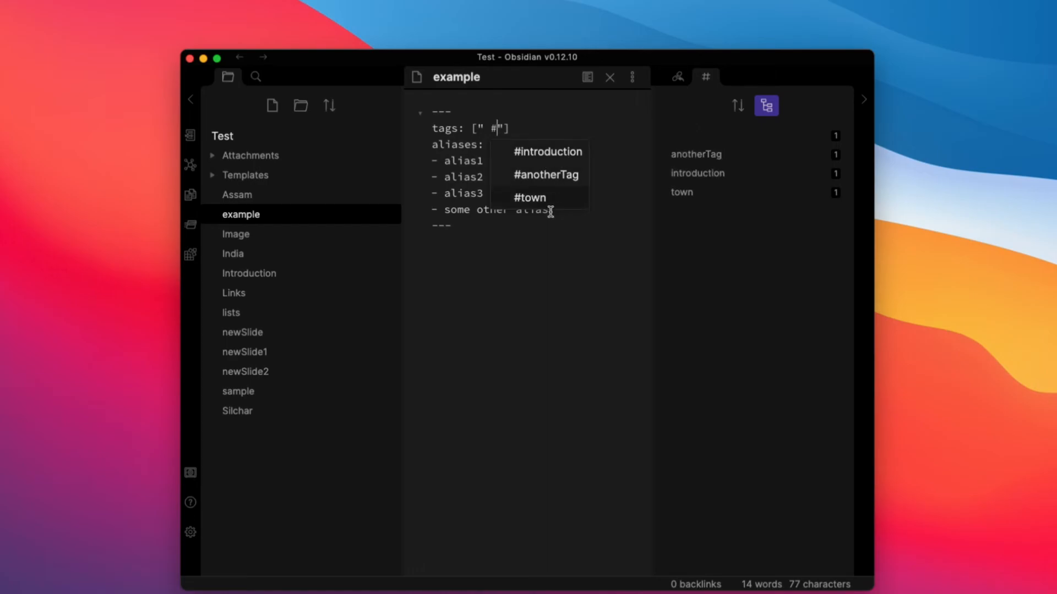
click(554, 151)
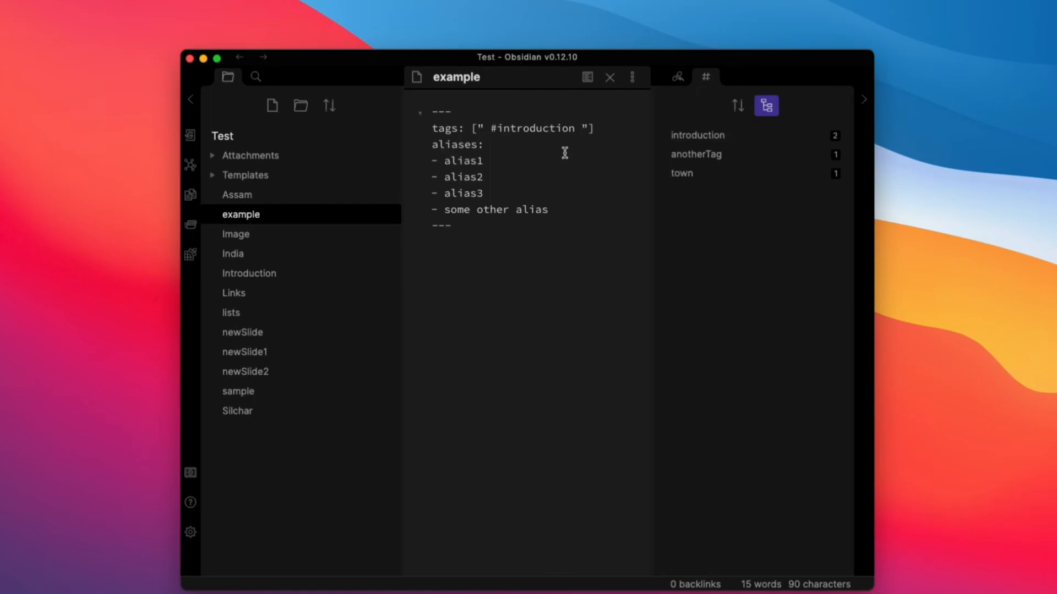
text(#)
key(Down)
key(Return)
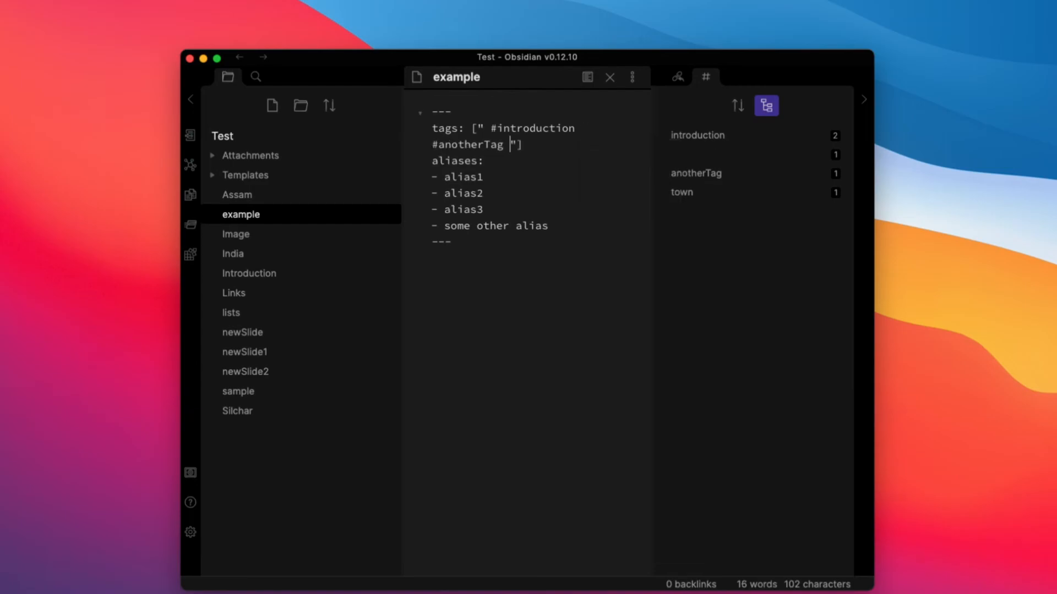
text(#)
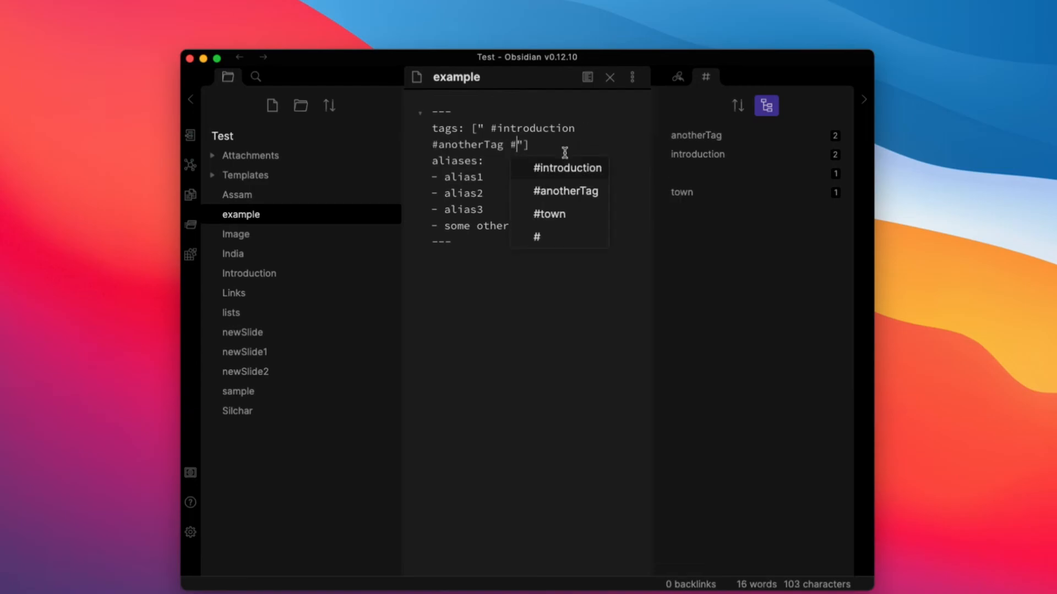
text(newTag)
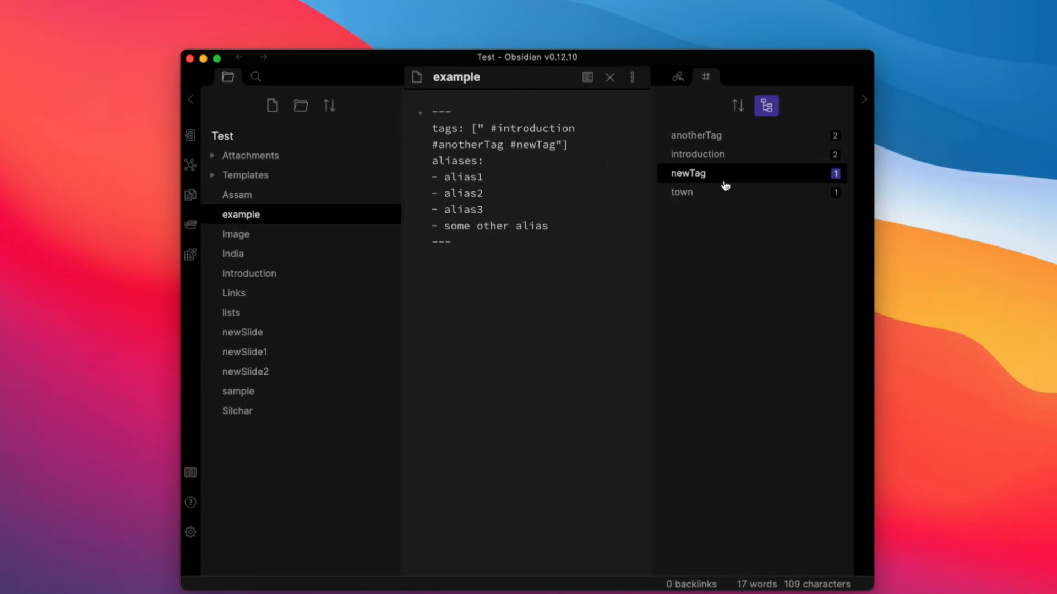
click(588, 78)
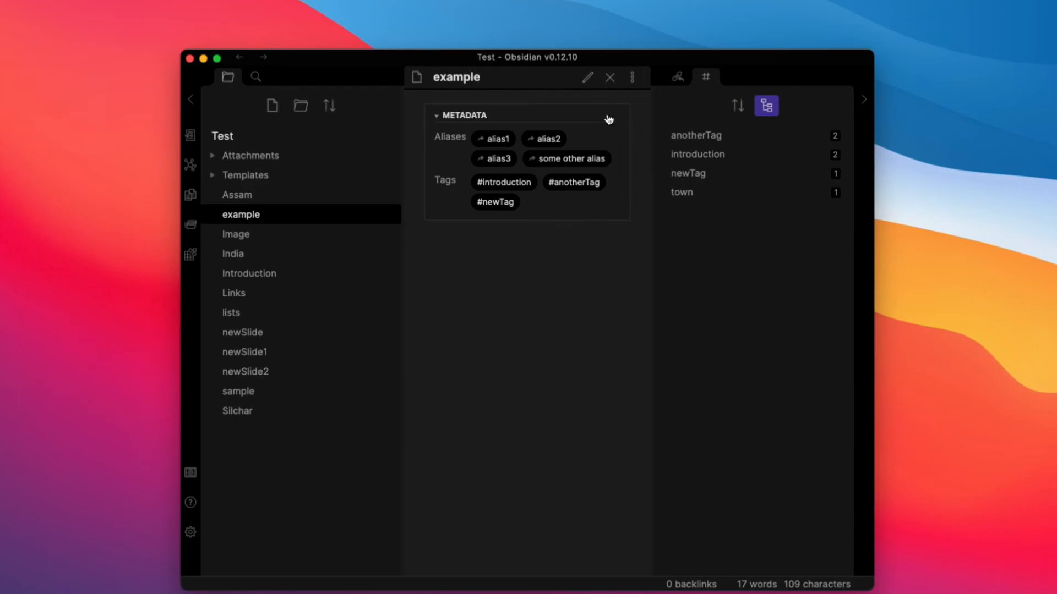
click(588, 83)
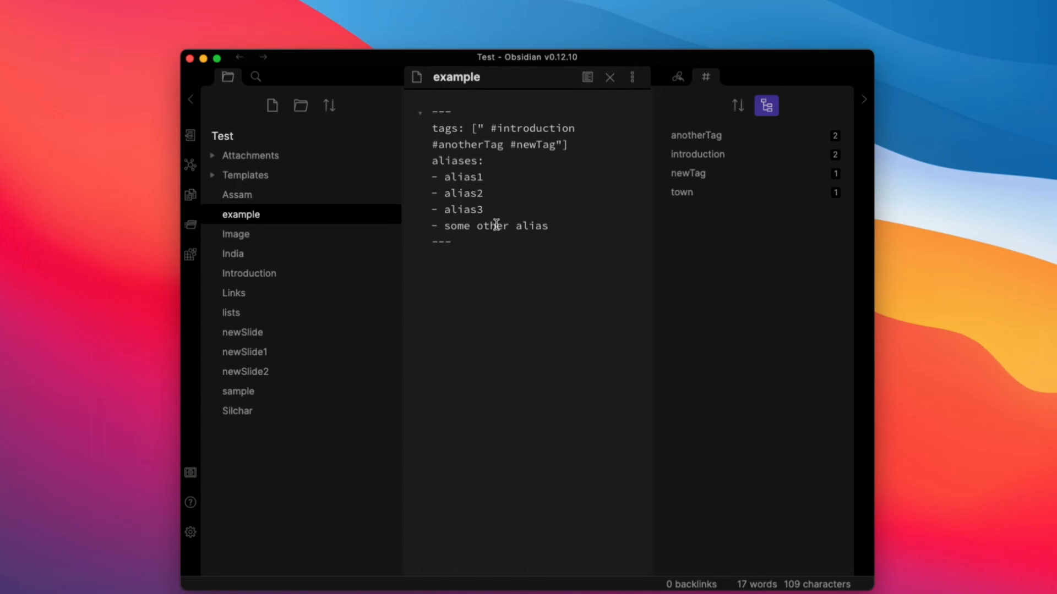
Step: Add an empty list item below "some other alias" and show the note in reading view
click(562, 226)
key(Return)
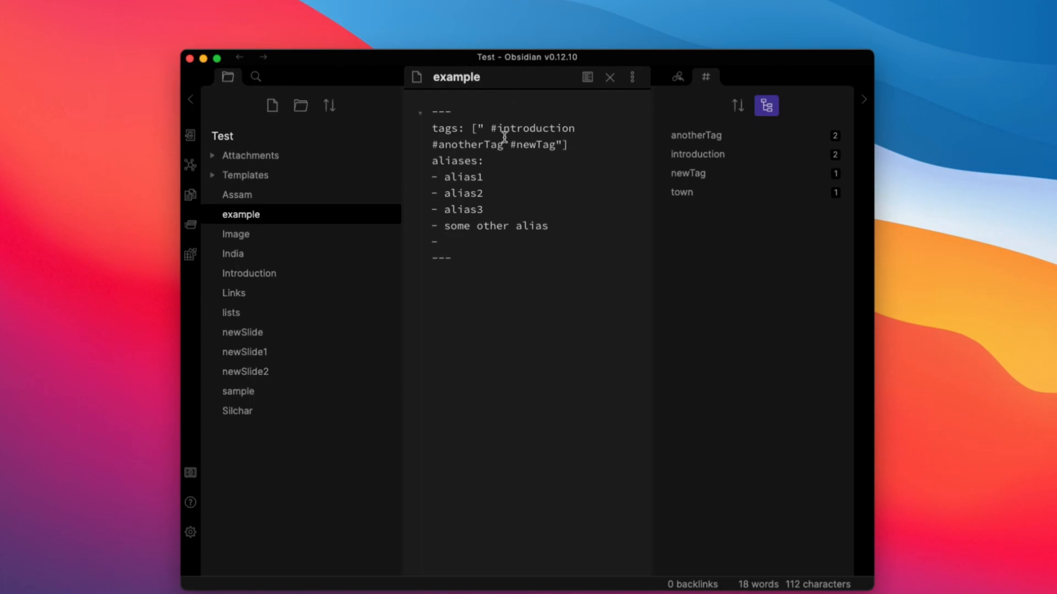
click(588, 78)
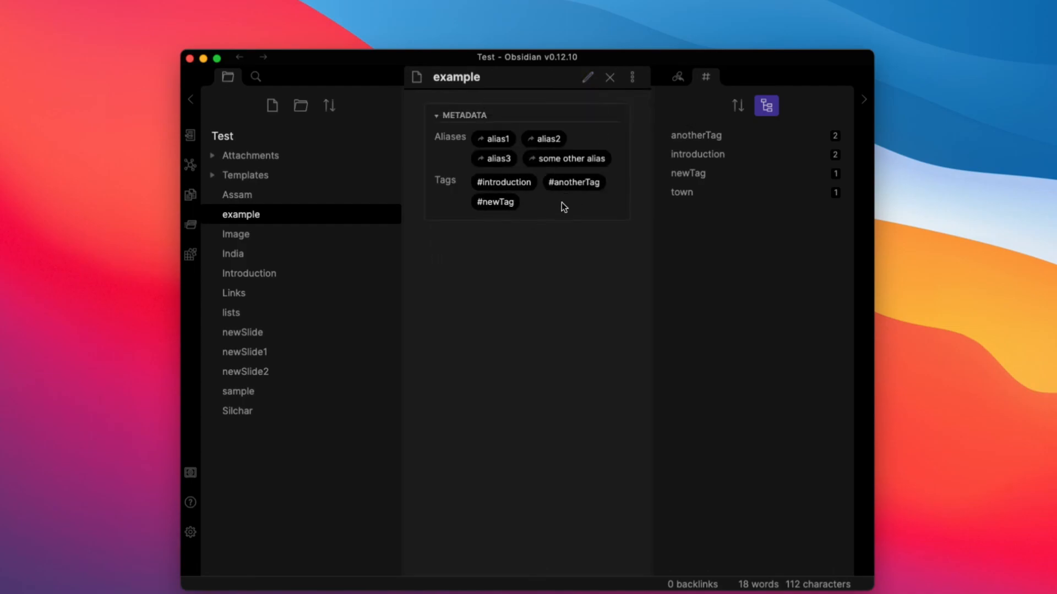